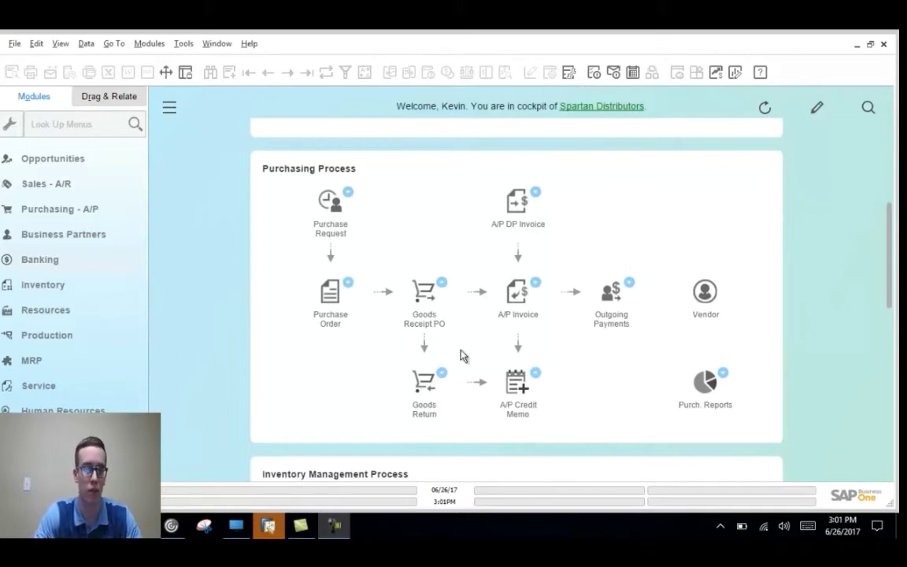
Step: Open the banking Payment Wizard and start a new payment run, proceeding to its general parameters
click(61, 262)
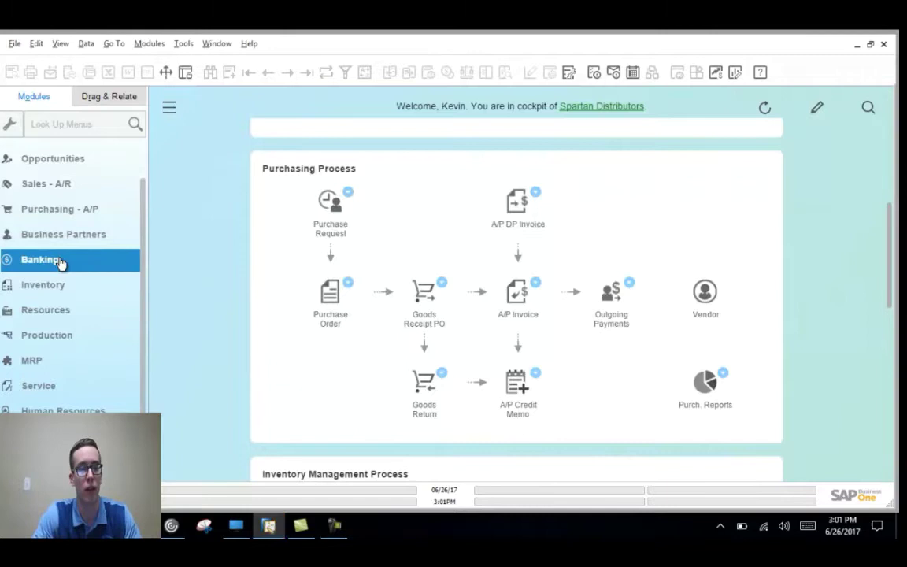
click(67, 241)
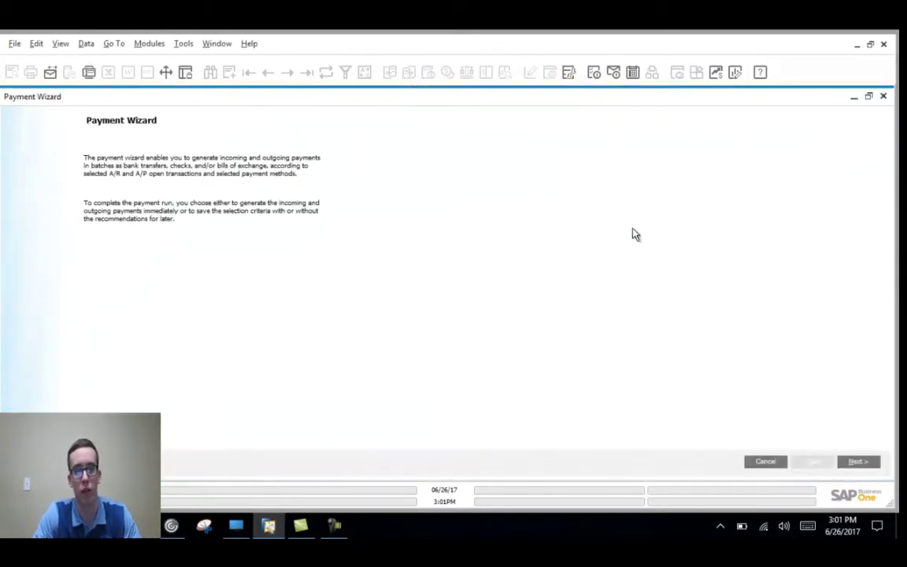
click(858, 461)
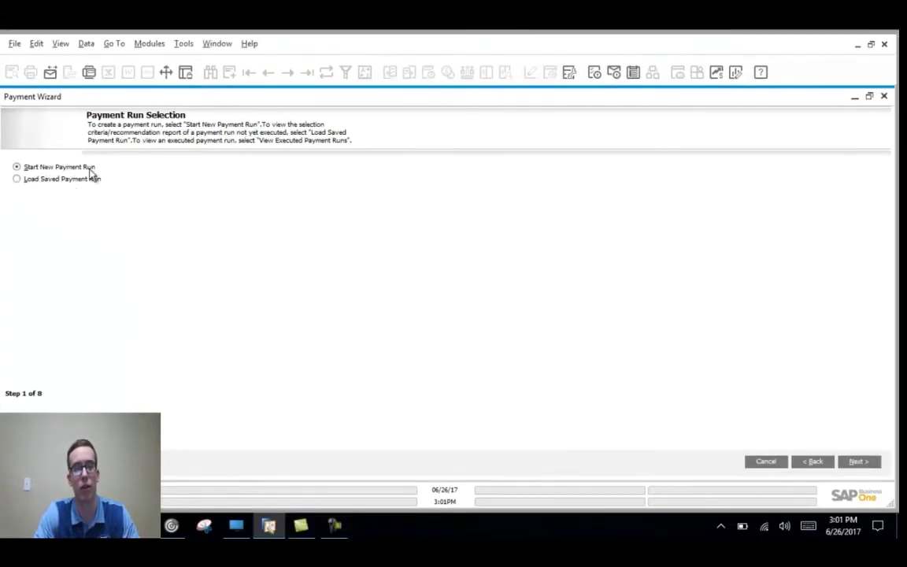
click(858, 462)
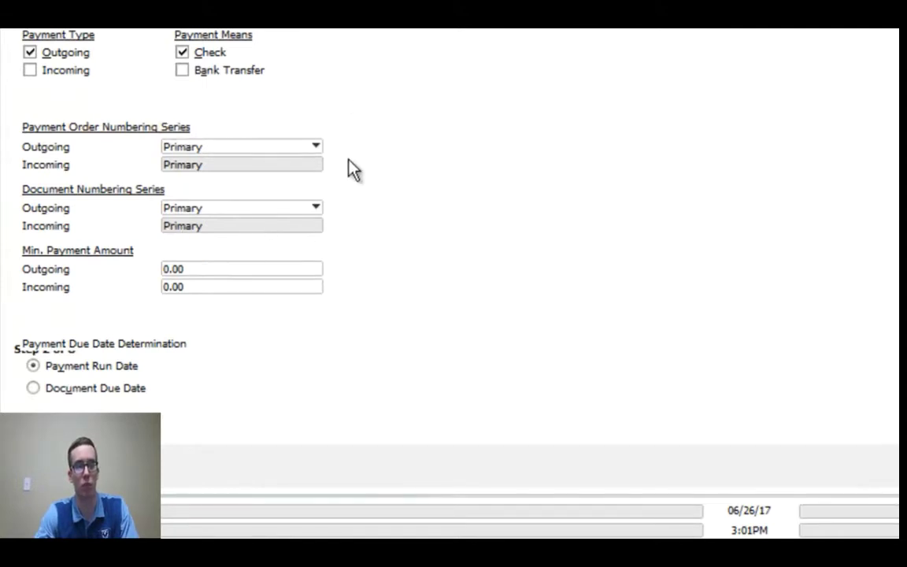
Step: Try 20 as the minimum outgoing payment amount and reset it to 0
click(228, 268)
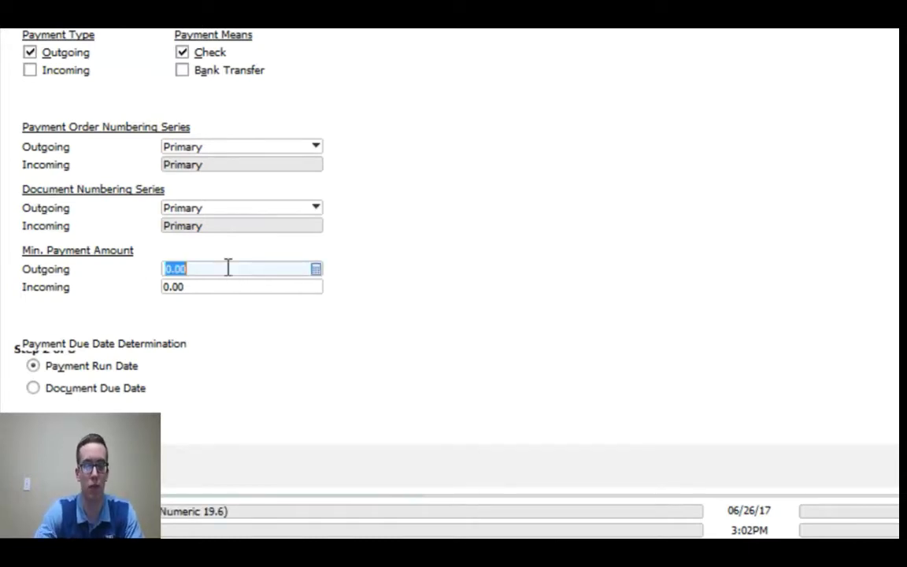
text(20)
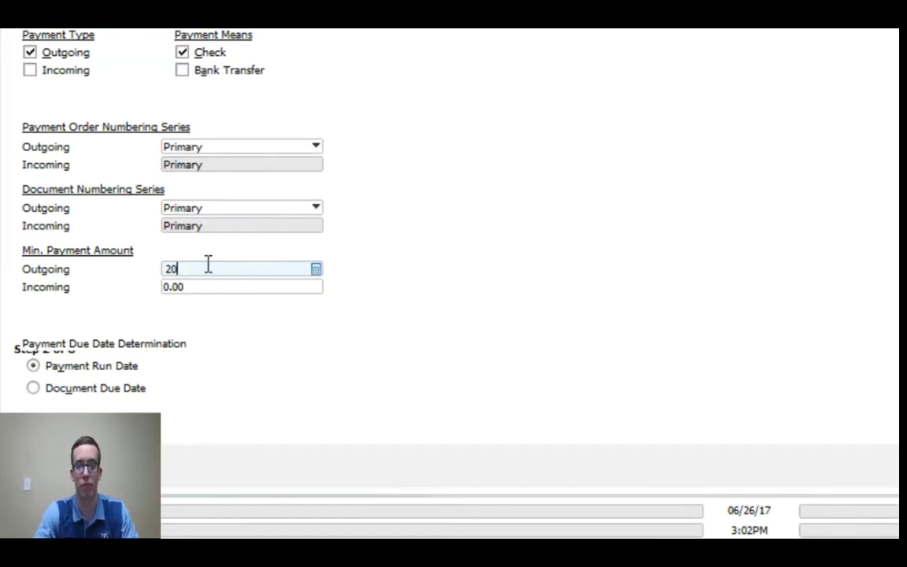
key(BackSpace)
key(BackSpace)
text(0)
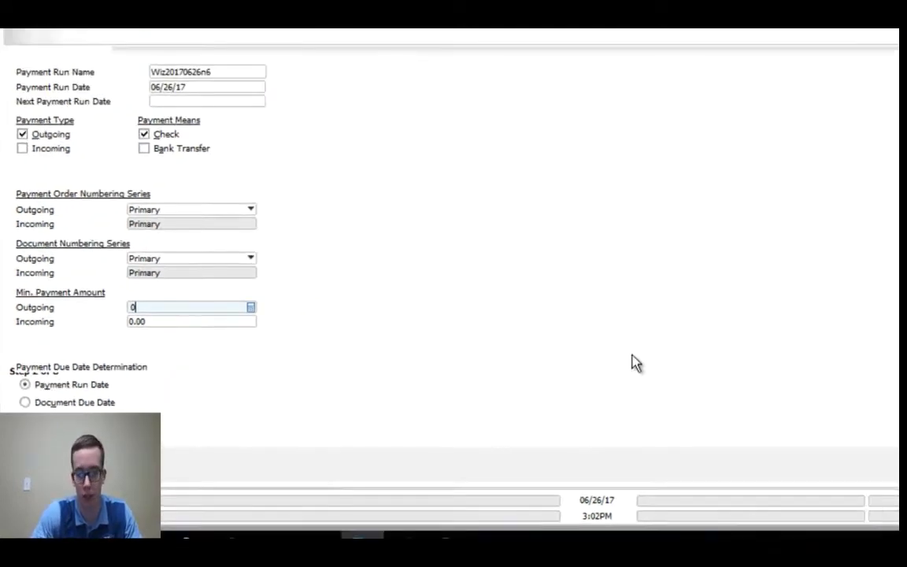
Step: Add the vendor range from Magneto's Electric World through Plumbing by Green Goblin to the payment run's business partner list
click(864, 466)
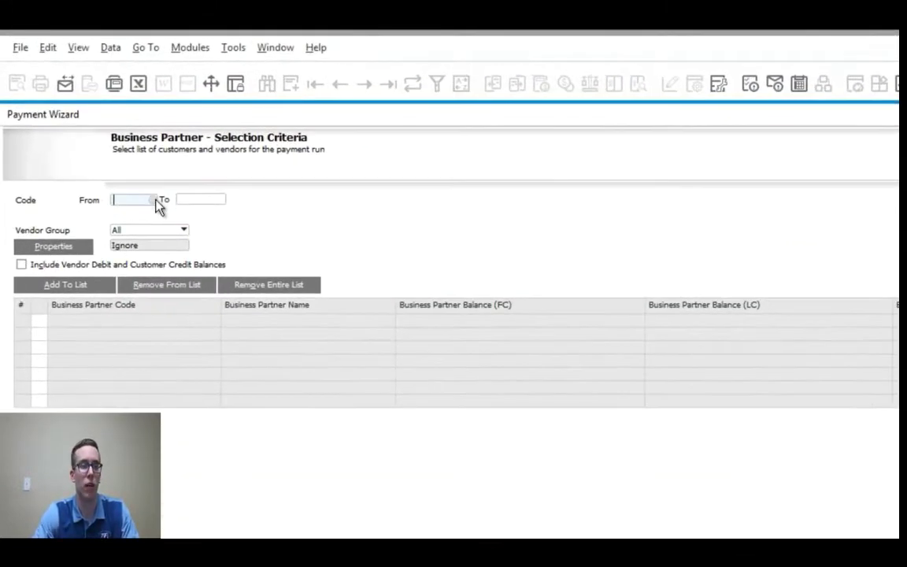
click(121, 164)
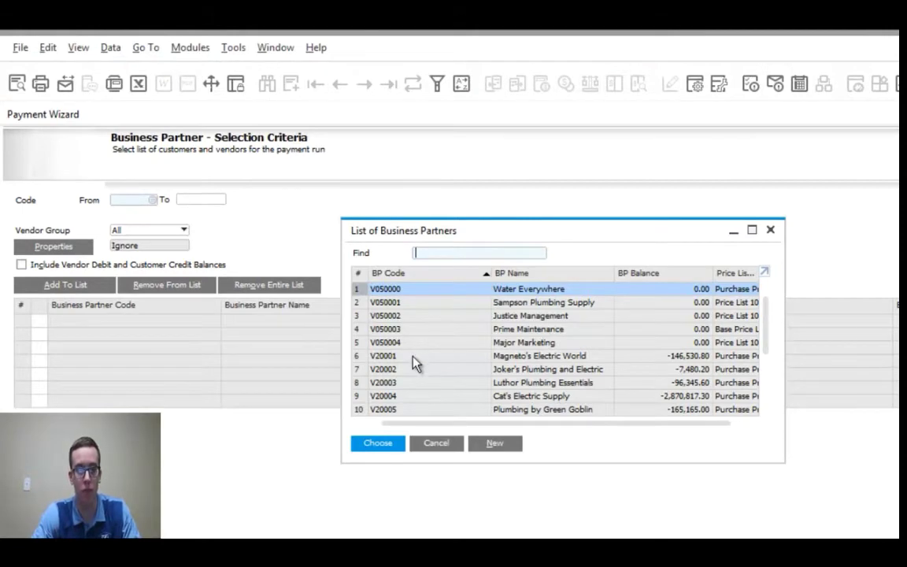
click(415, 355)
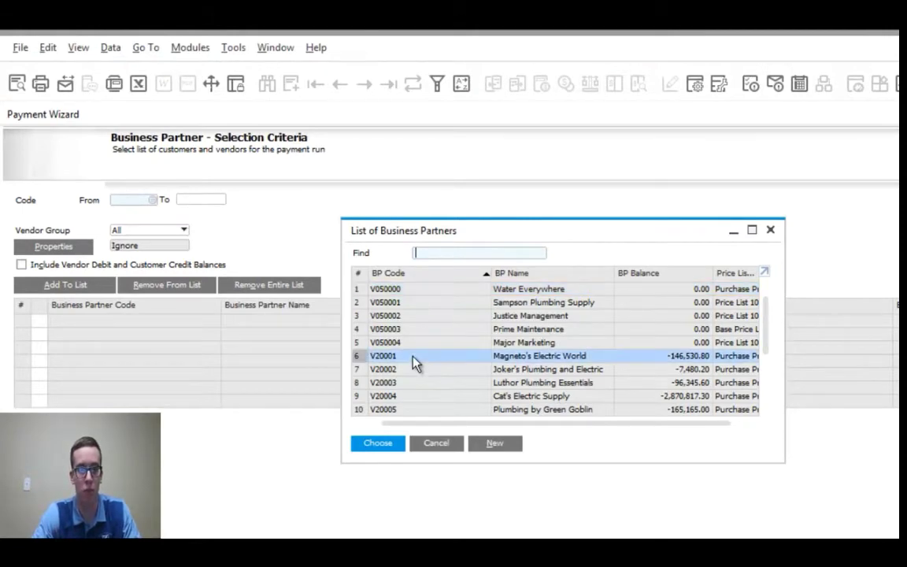
click(390, 445)
click(208, 199)
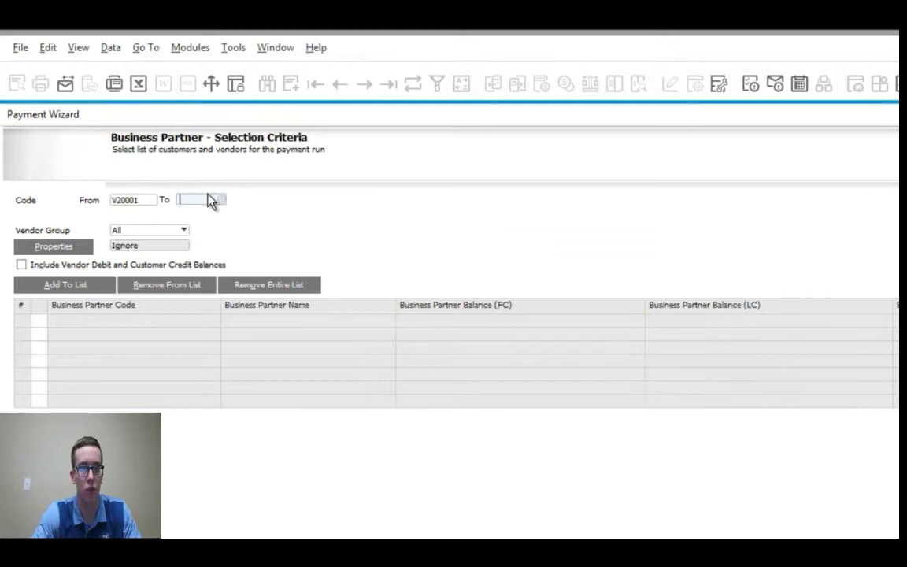
click(222, 201)
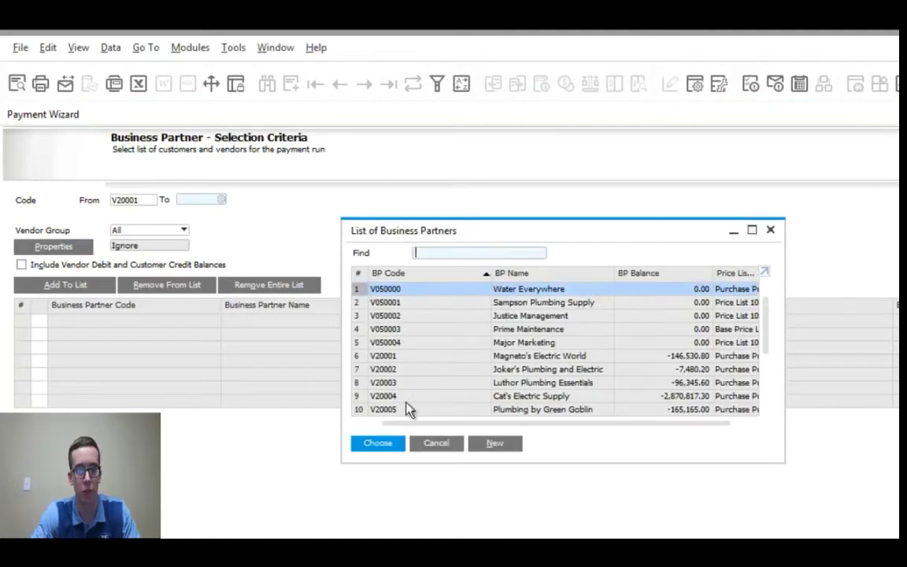
click(408, 411)
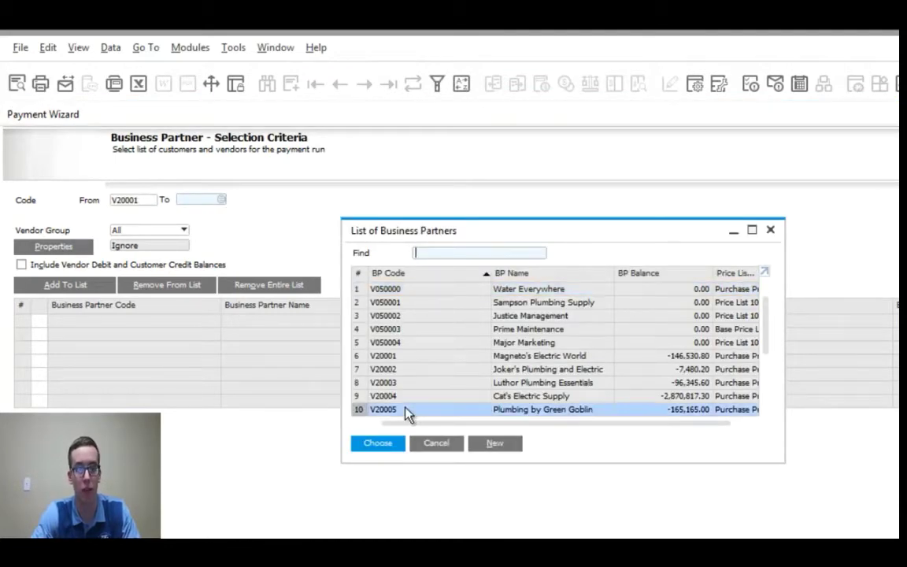
click(399, 448)
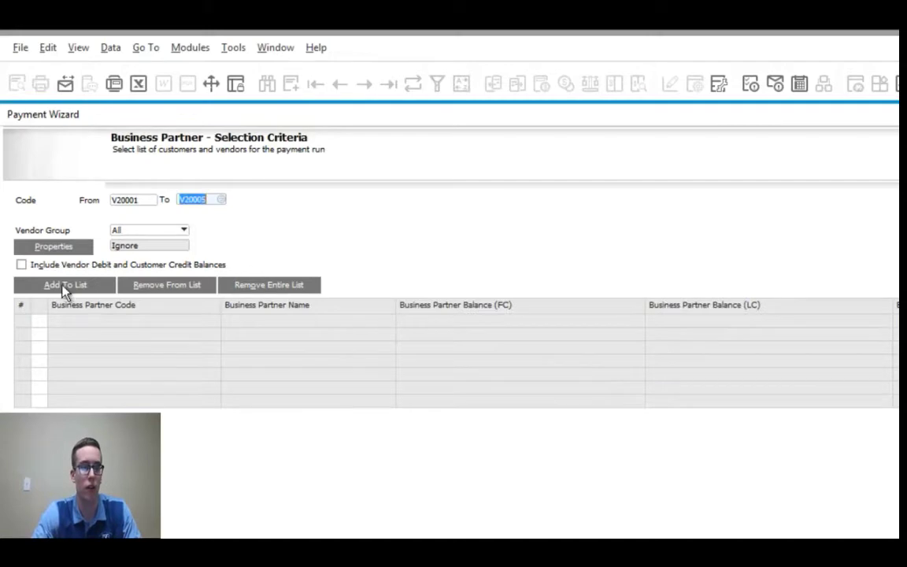
click(66, 285)
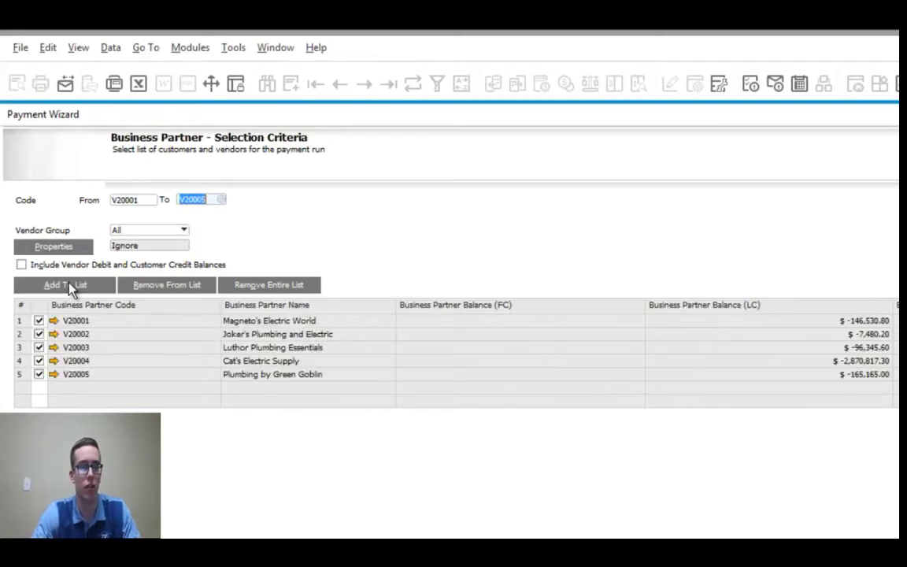
Step: Exclude Joker's Plumbing and Electric and Cat's Electric Supply from the vendor selection, and include both again
click(39, 334)
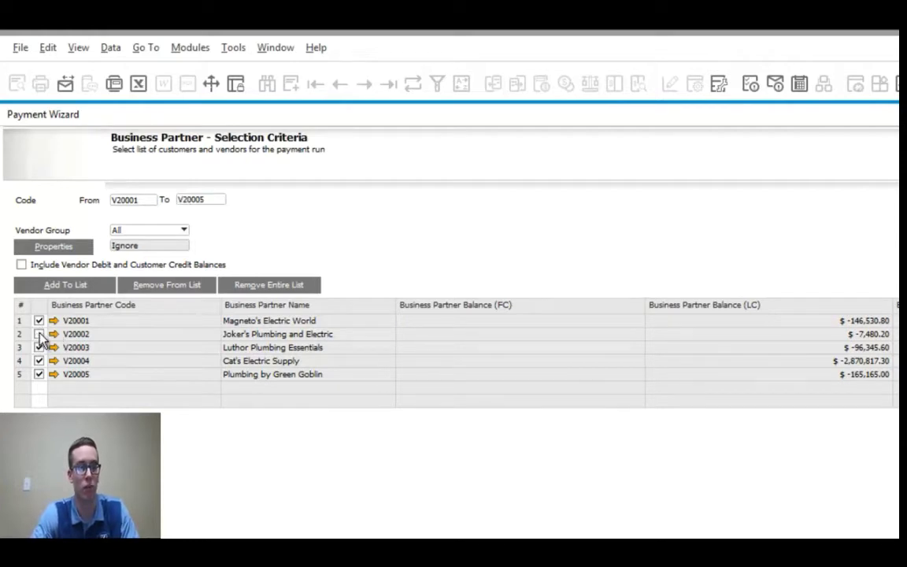
click(39, 360)
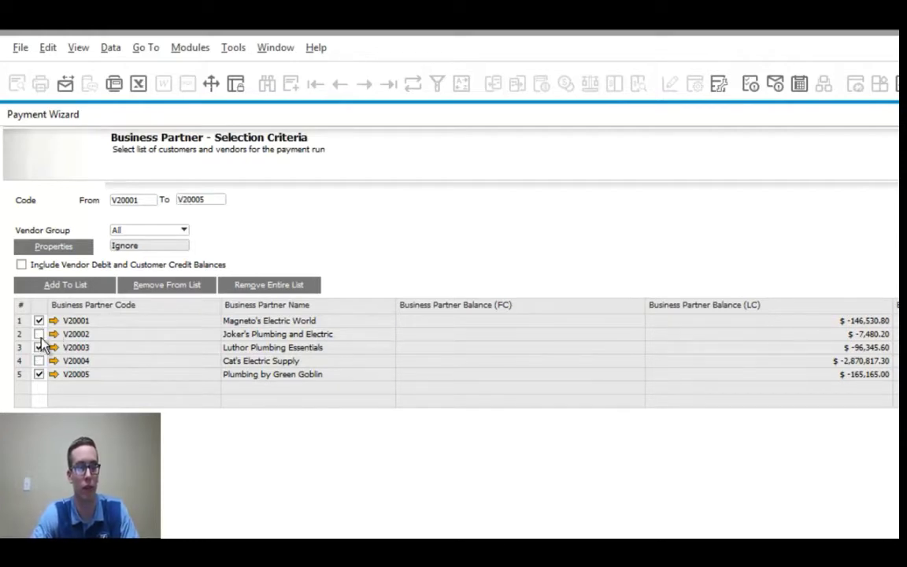
click(40, 334)
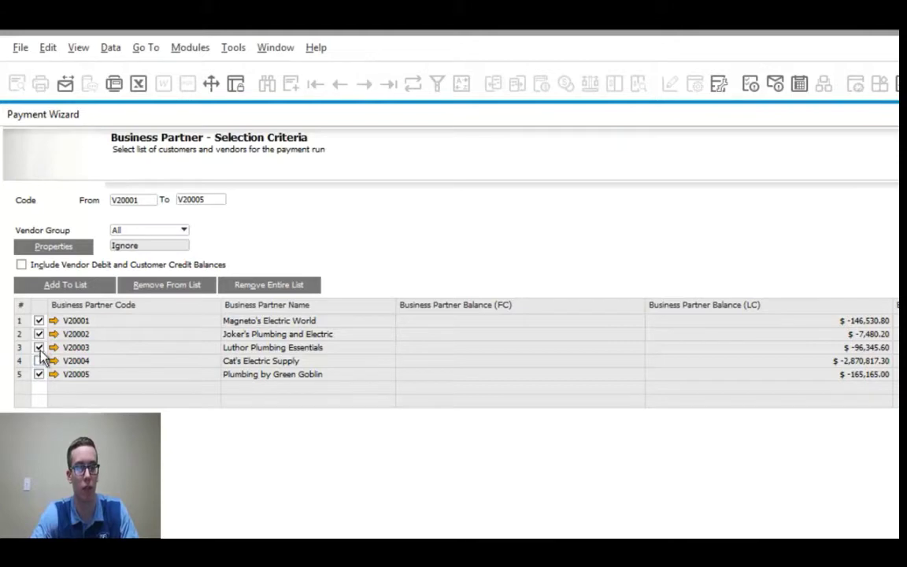
click(39, 361)
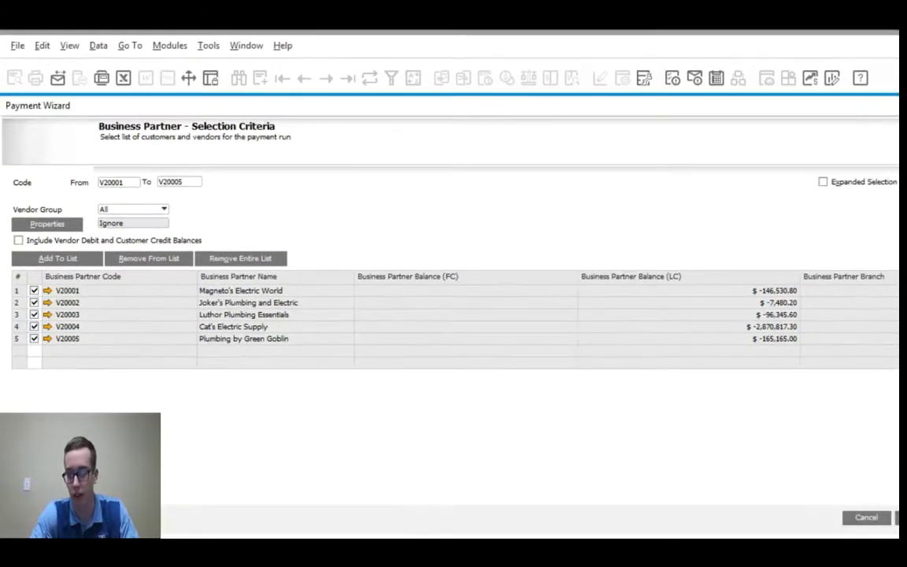
Step: Proceed to the document parameters and set the start of the posting date range to 06/26/17
click(866, 463)
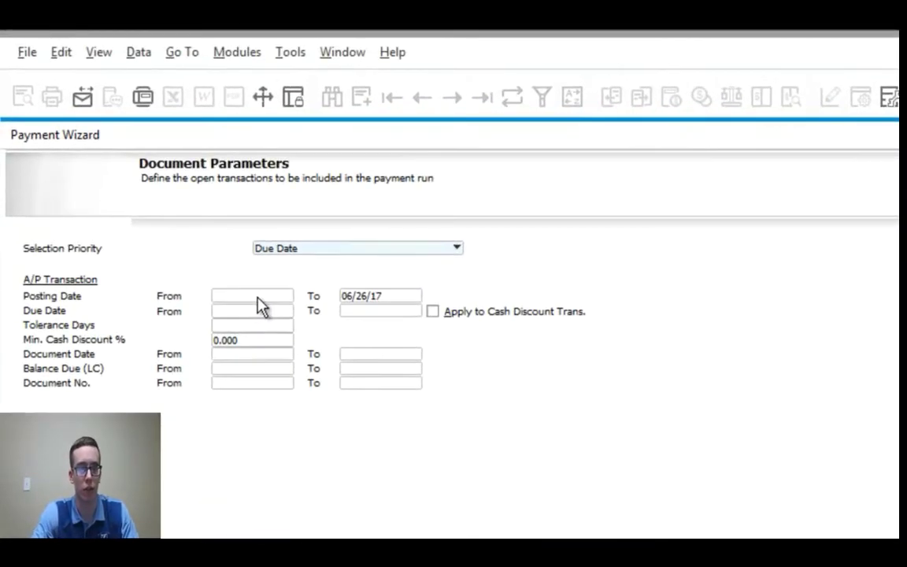
click(259, 297)
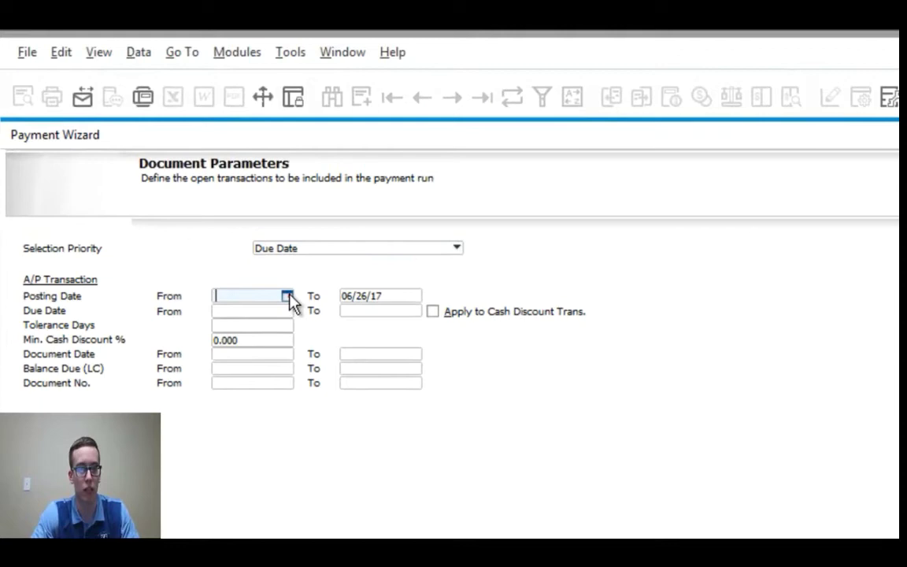
click(287, 297)
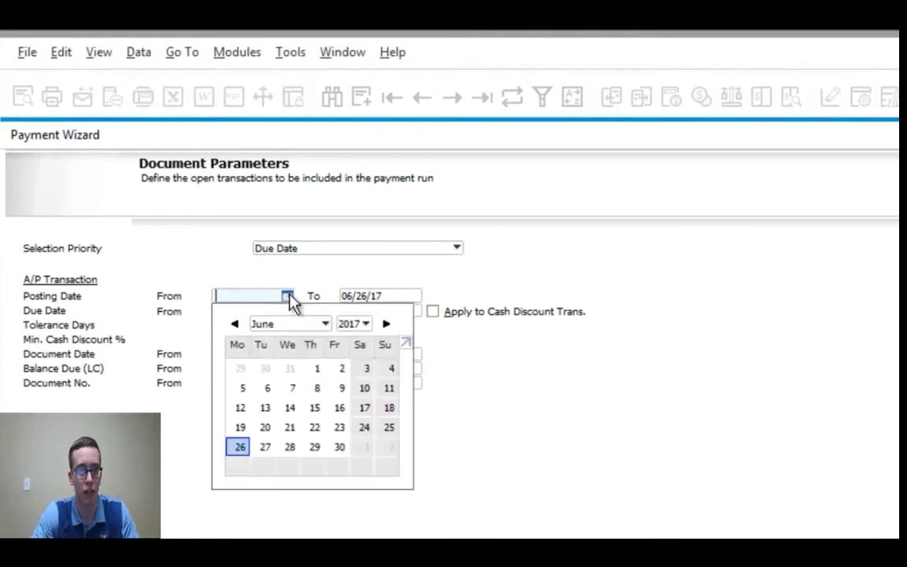
click(240, 448)
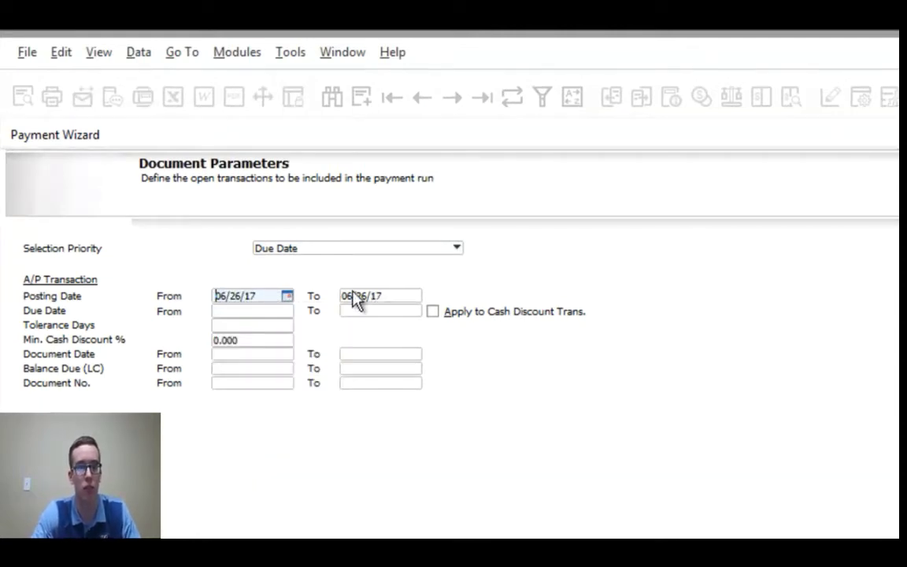
Step: Set the due date range of the included A/P transactions from 07/03/17 to 07/07/17
click(257, 312)
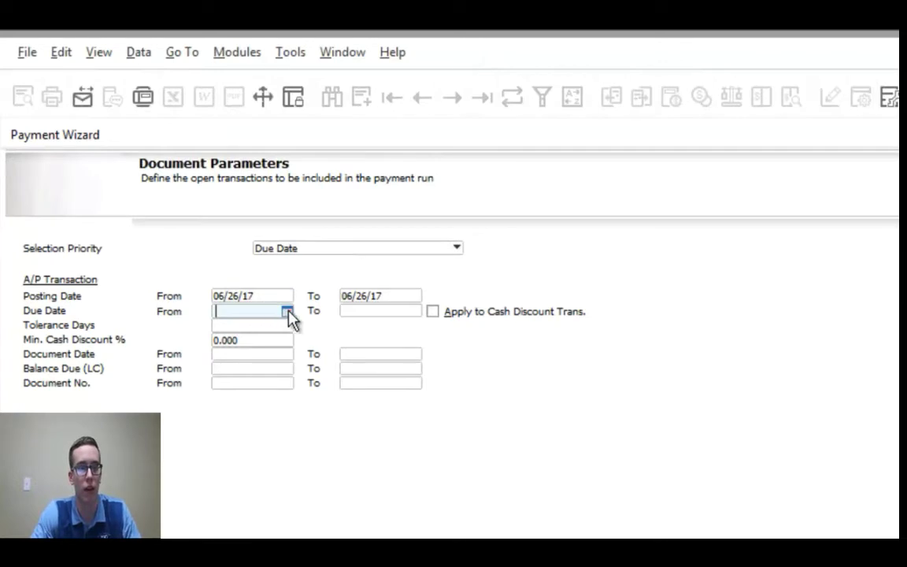
click(287, 312)
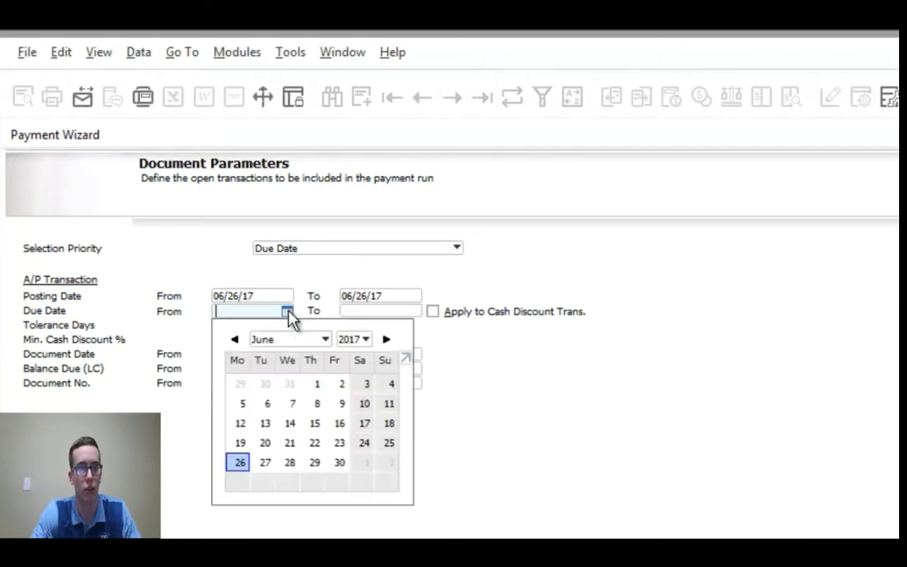
click(384, 340)
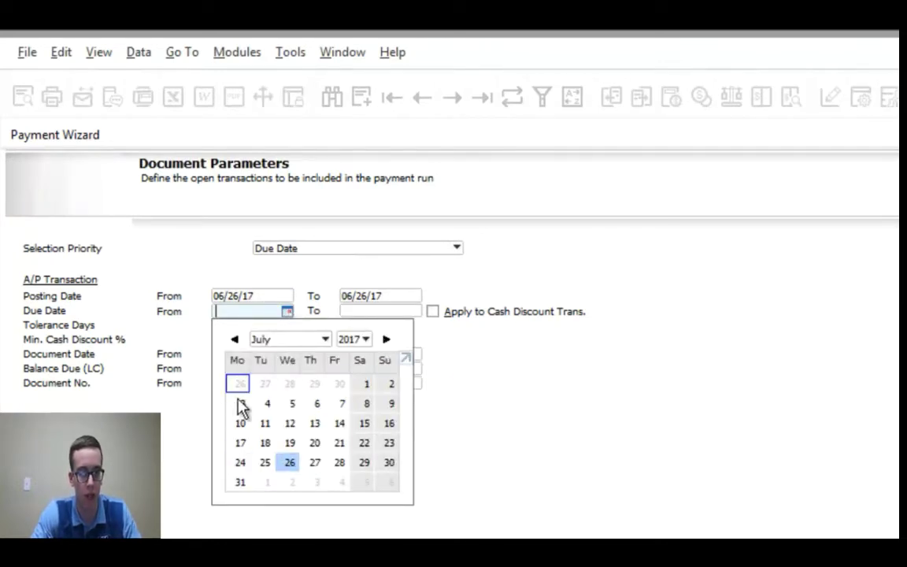
click(240, 404)
click(356, 311)
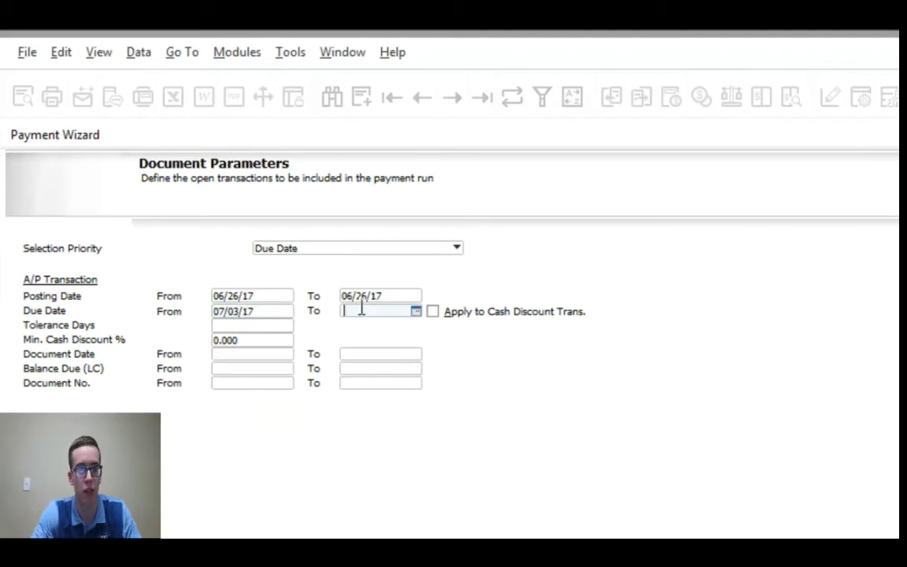
click(416, 312)
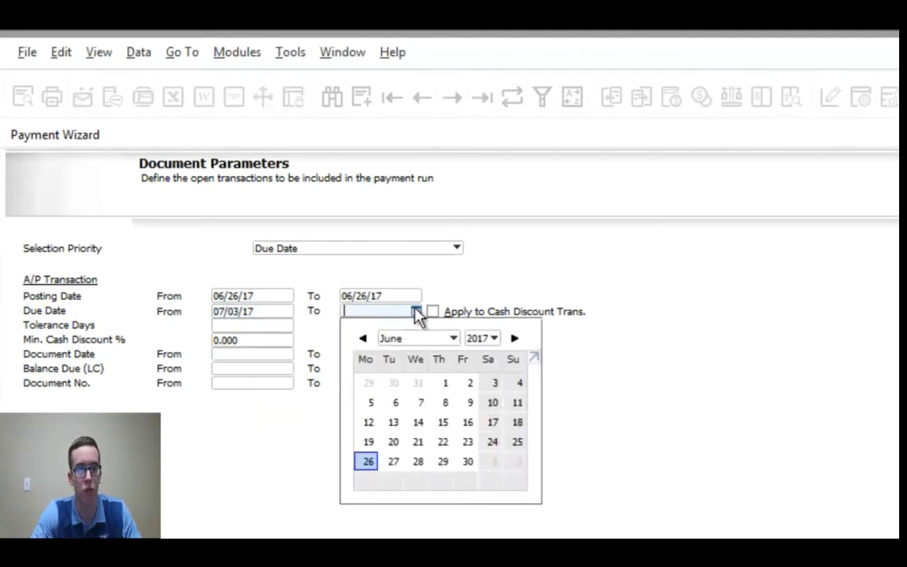
click(514, 338)
click(470, 402)
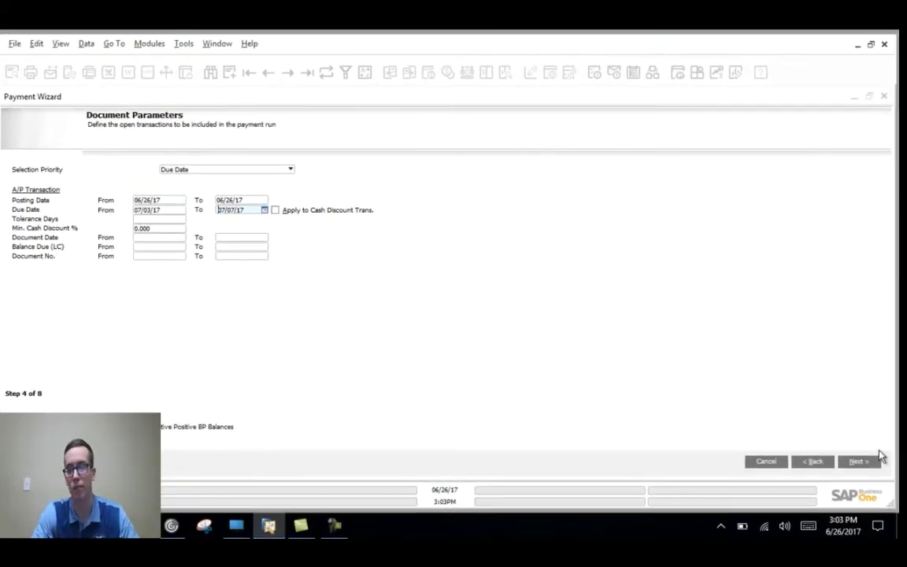
Step: Select the regular check payment method for the run and proceed to the recommendation report
click(865, 461)
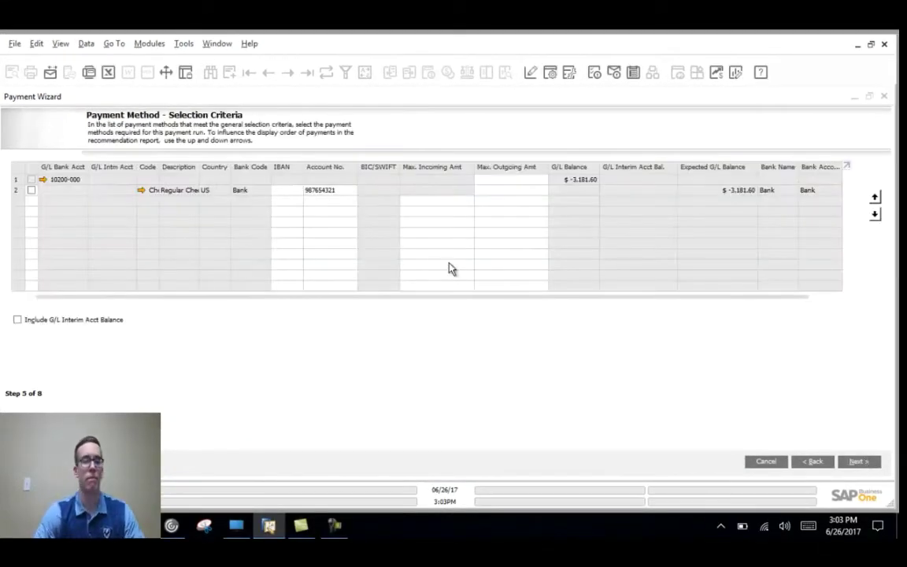
click(32, 190)
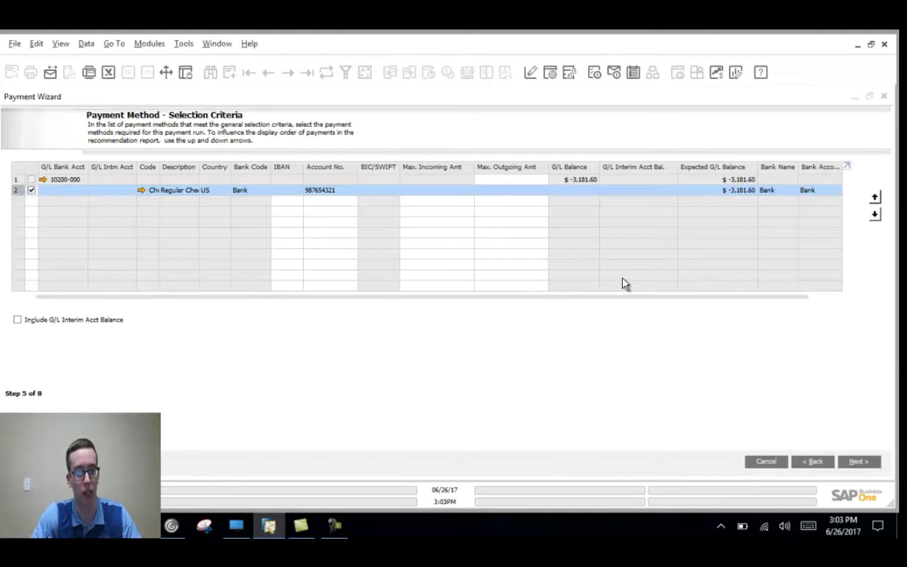
click(858, 462)
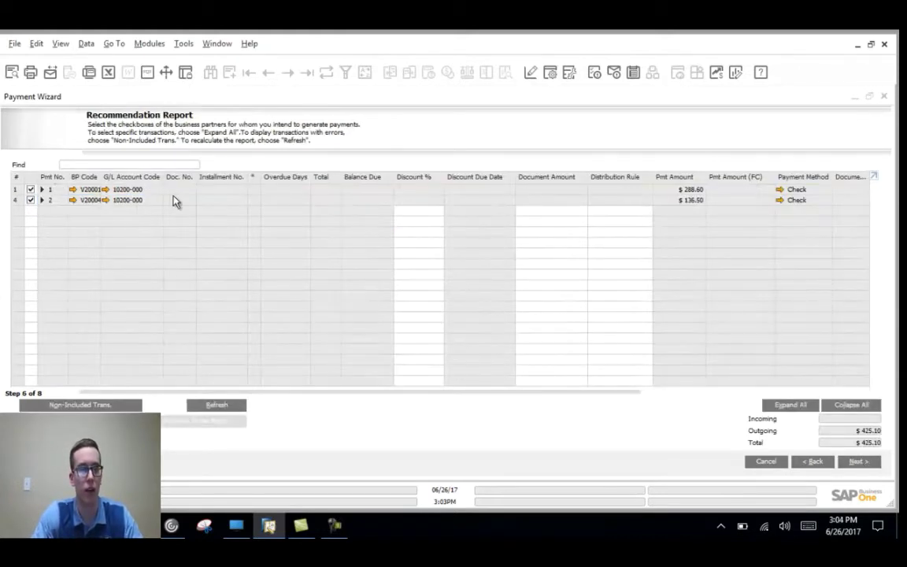
Step: Expand both recommended payments and exclude the $93.60 document from the first vendor's payment
click(41, 190)
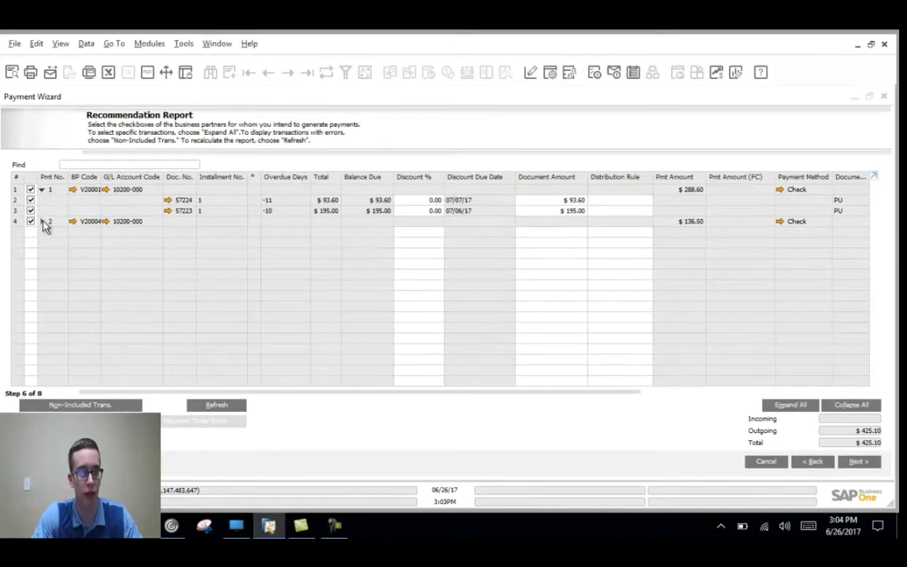
click(43, 222)
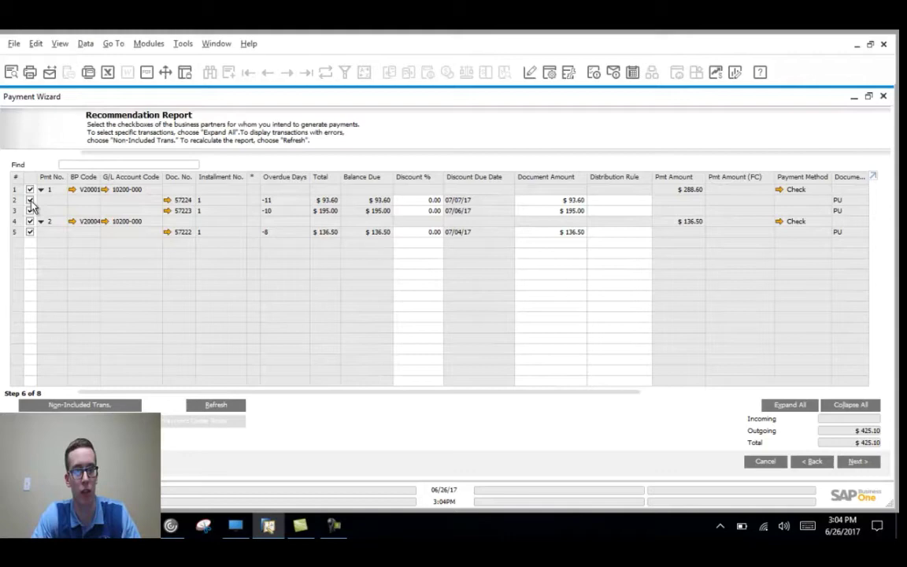
click(30, 200)
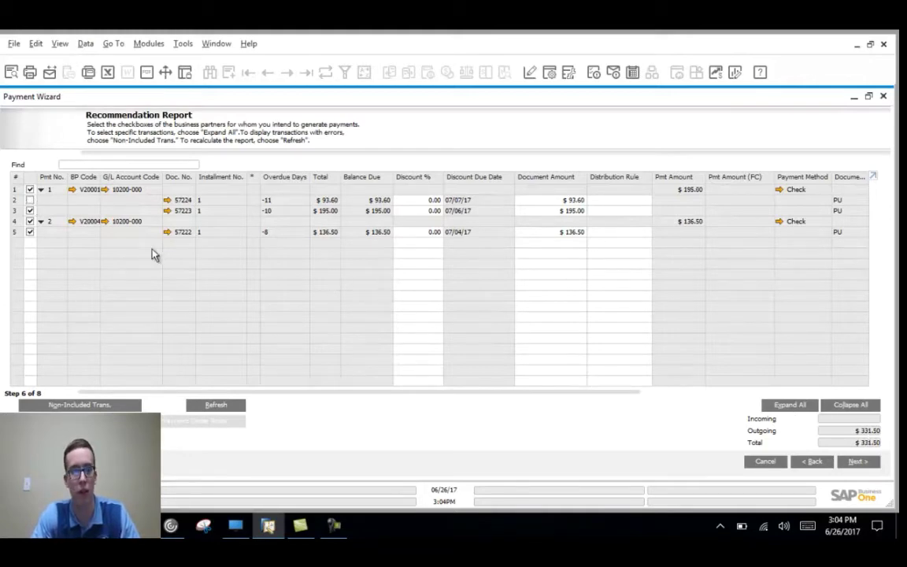
Step: Clear and reselect the first vendor's payment so both its documents are included, and proceed to the save options
click(30, 190)
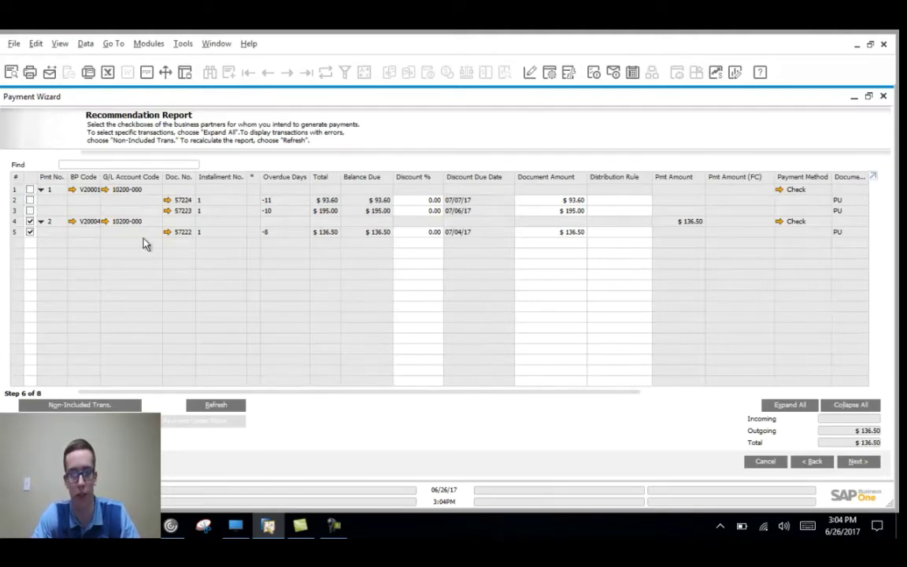
click(30, 189)
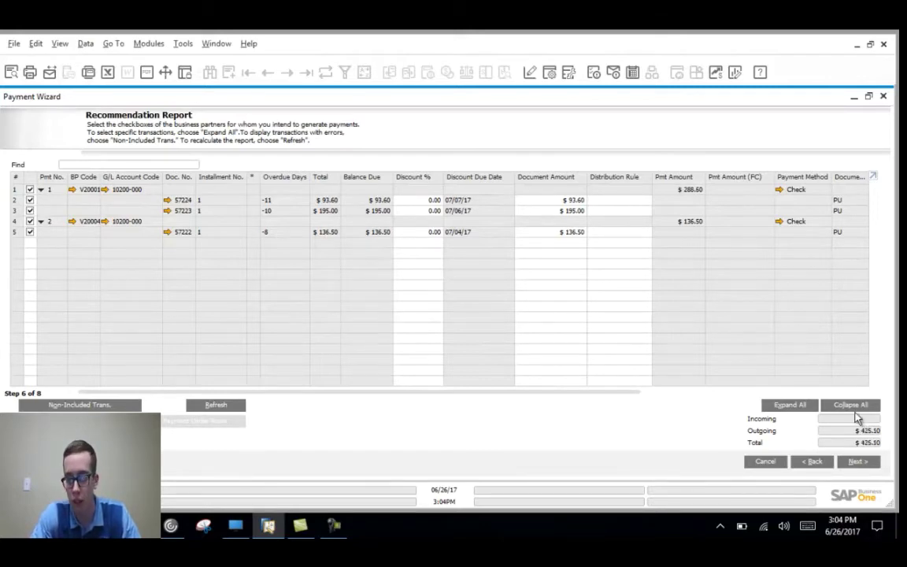
click(857, 461)
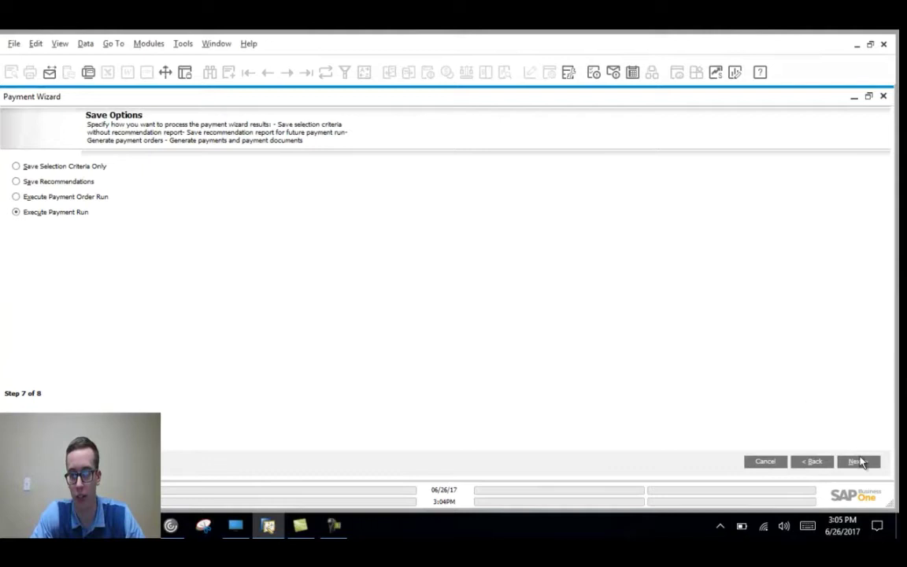
Step: Execute the payment run, confirm generating the payment documents, and finish the wizard
click(858, 461)
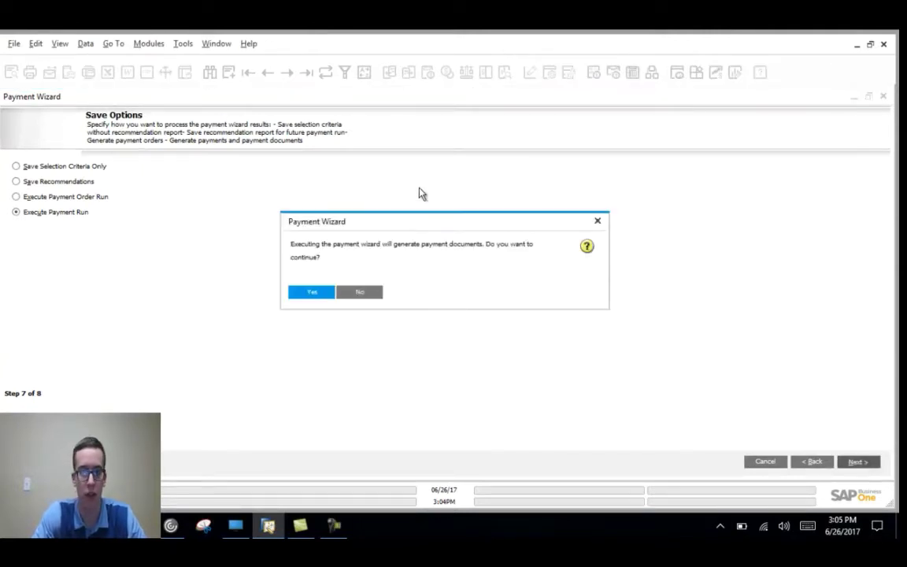
click(314, 293)
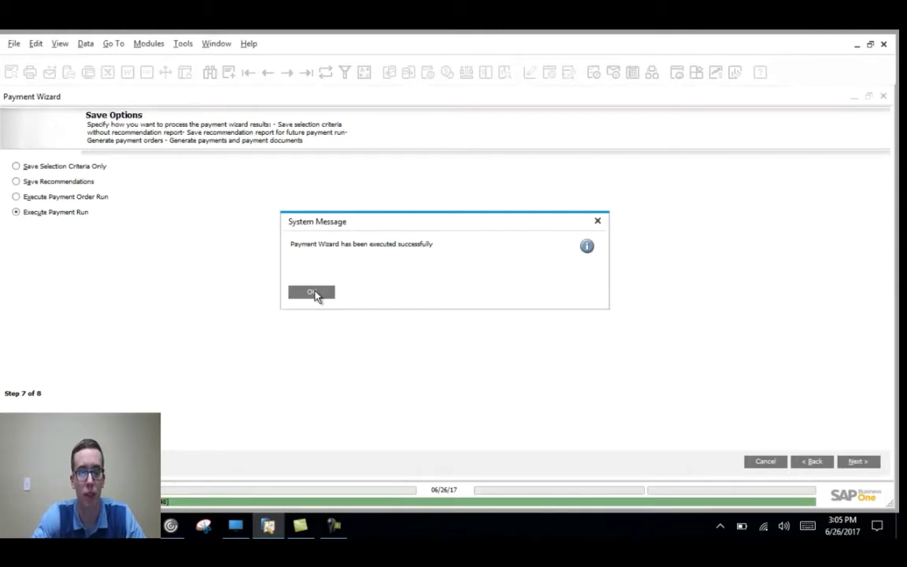
click(312, 293)
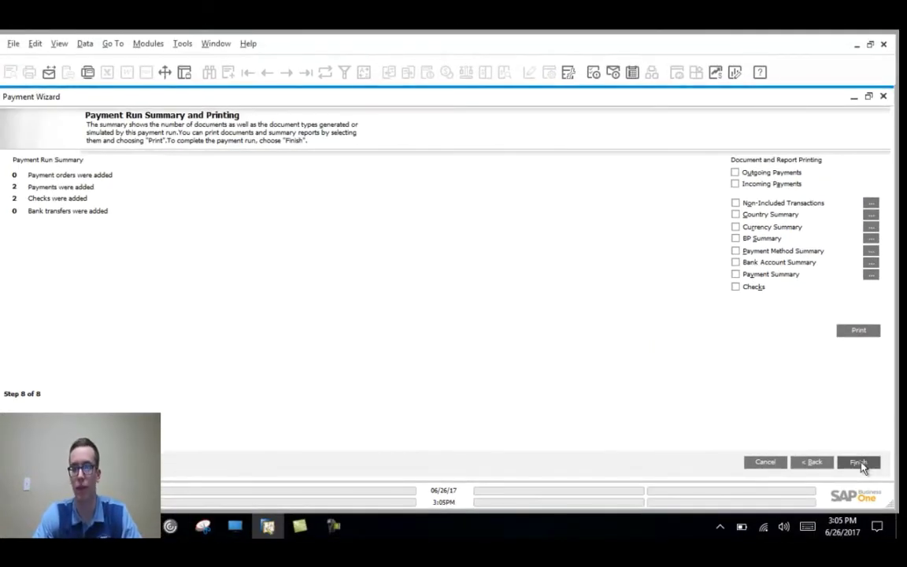
click(861, 465)
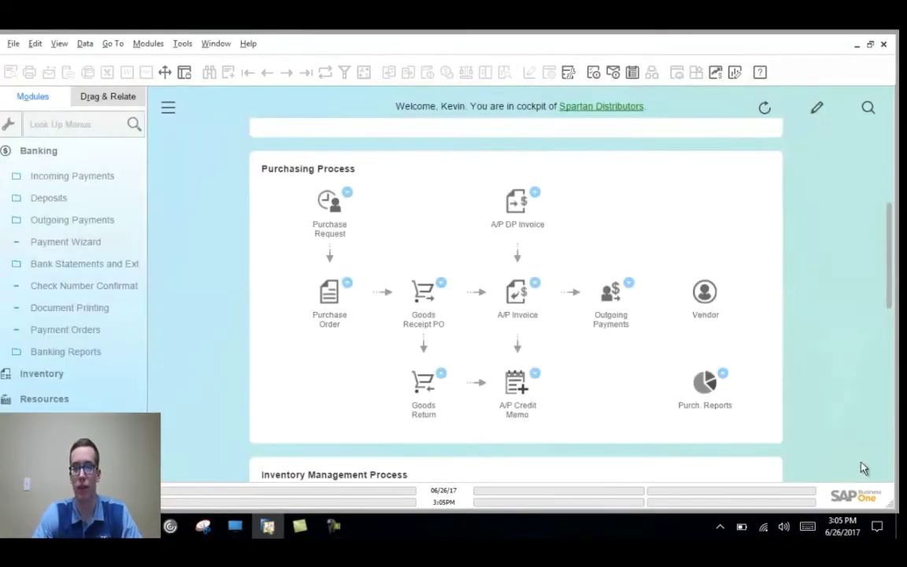
Step: Open the outgoing Checks for Payment form, review the two most recent checks, and close the form
click(68, 223)
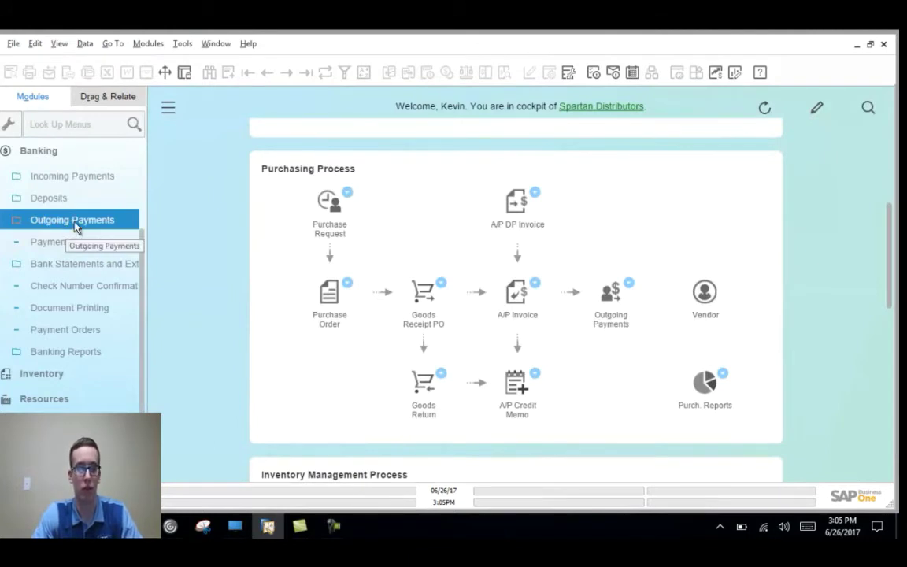
click(74, 224)
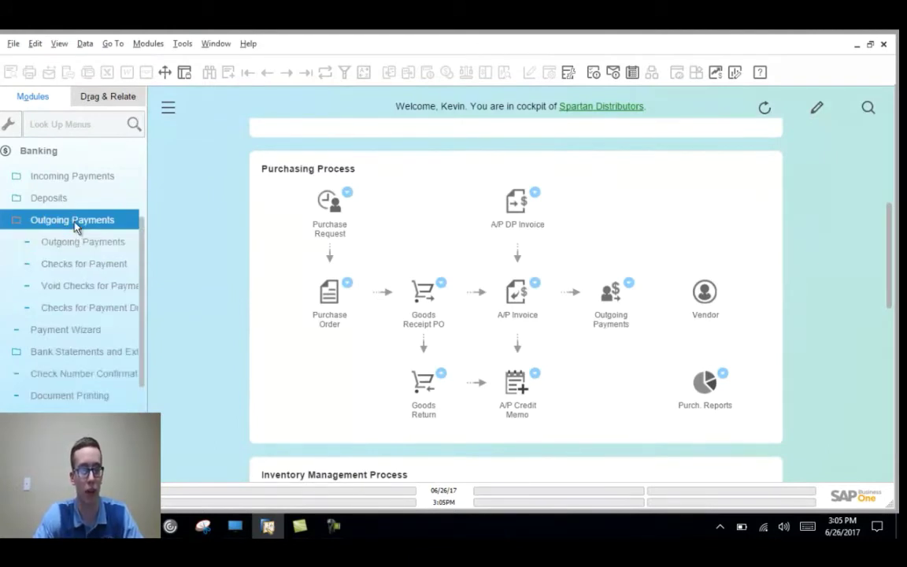
click(76, 264)
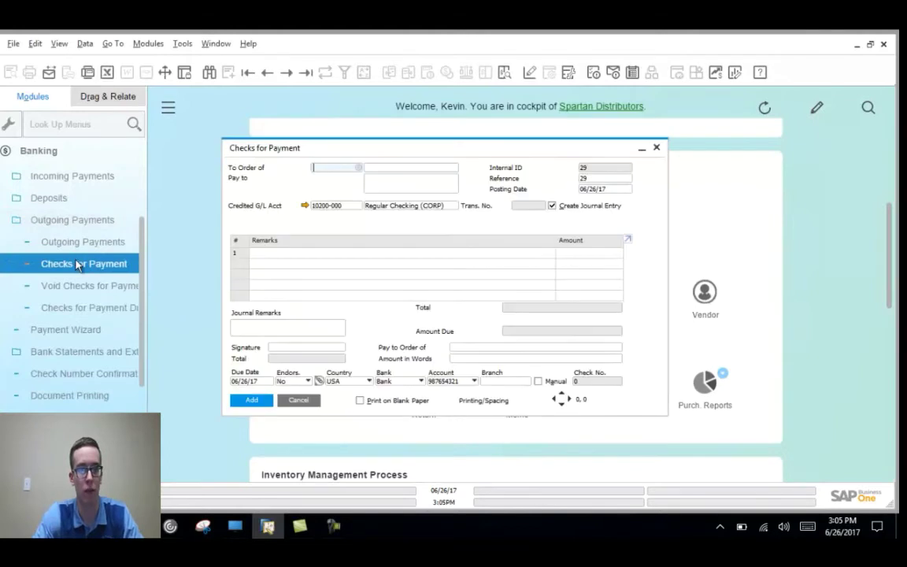
click(267, 72)
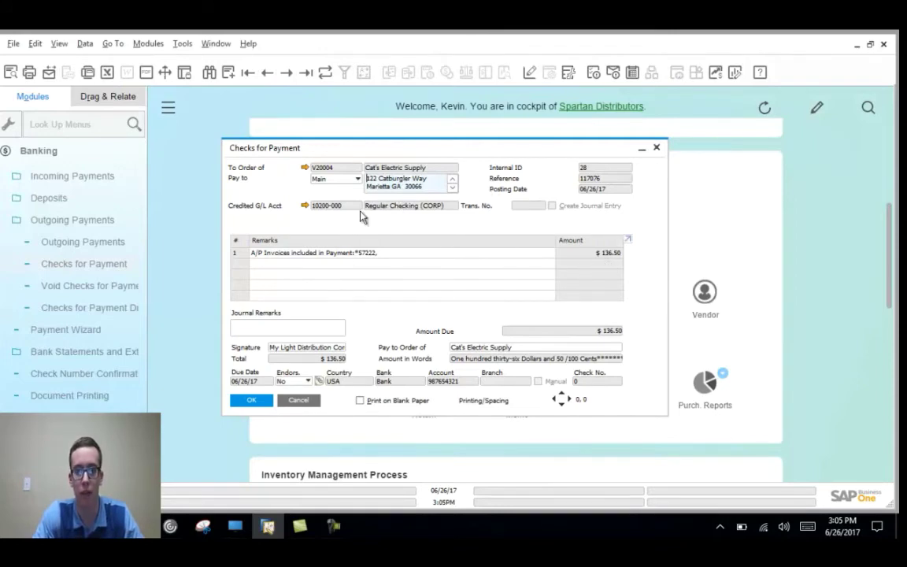
click(268, 73)
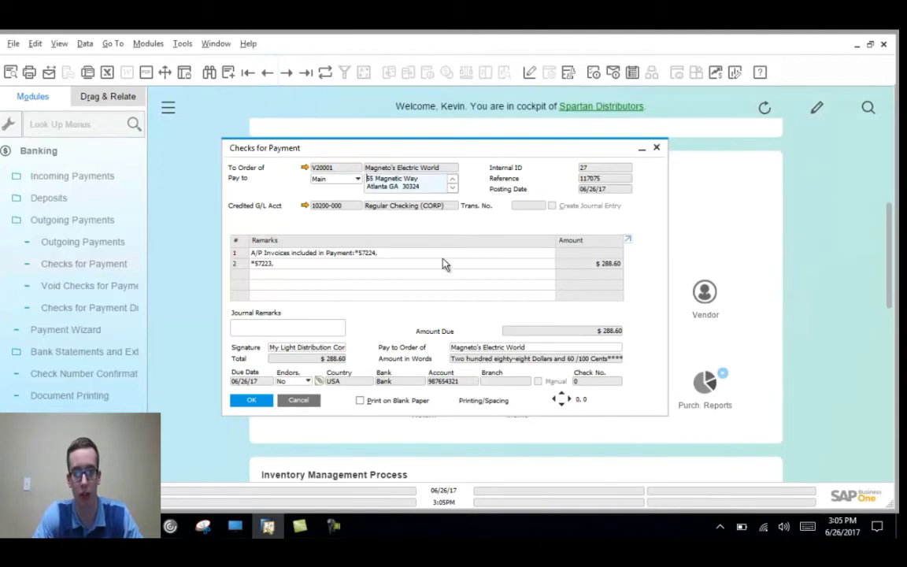
click(656, 147)
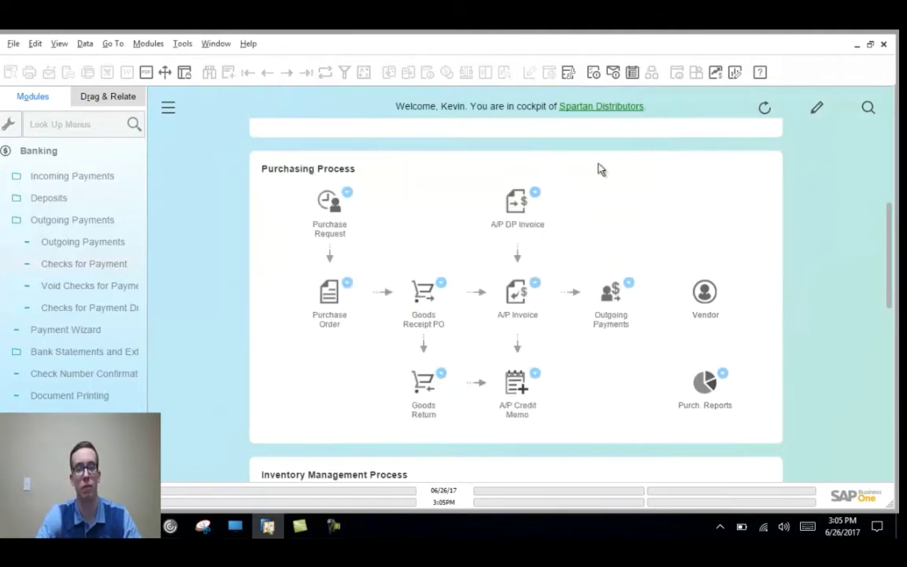
Step: Open the Journal Entry form in Financials, review the two most recent entries, and close the form
click(79, 152)
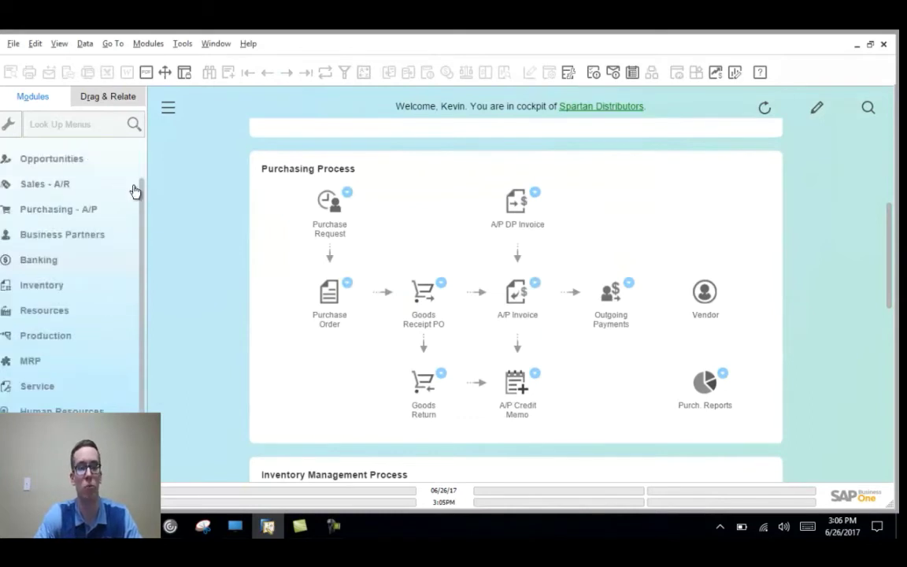
drag(143, 199, 144, 142)
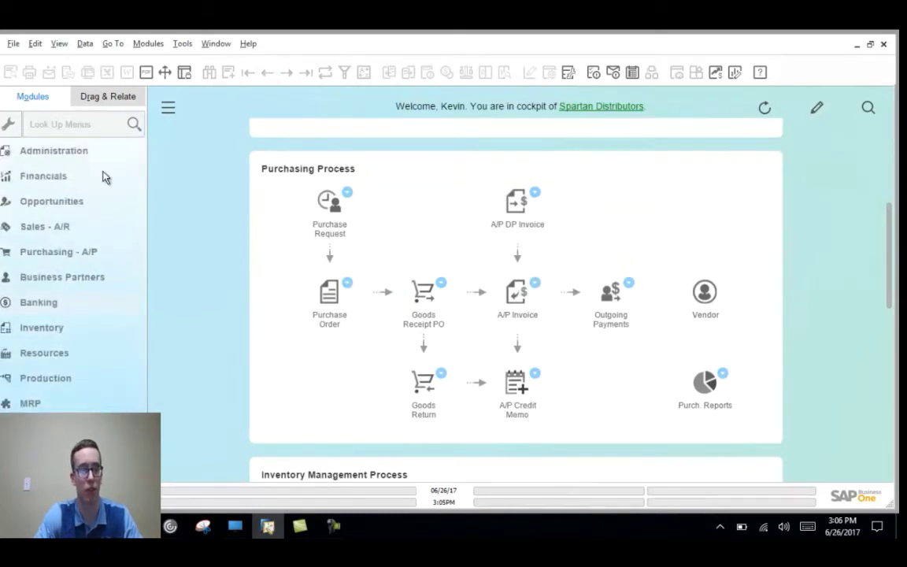
click(63, 178)
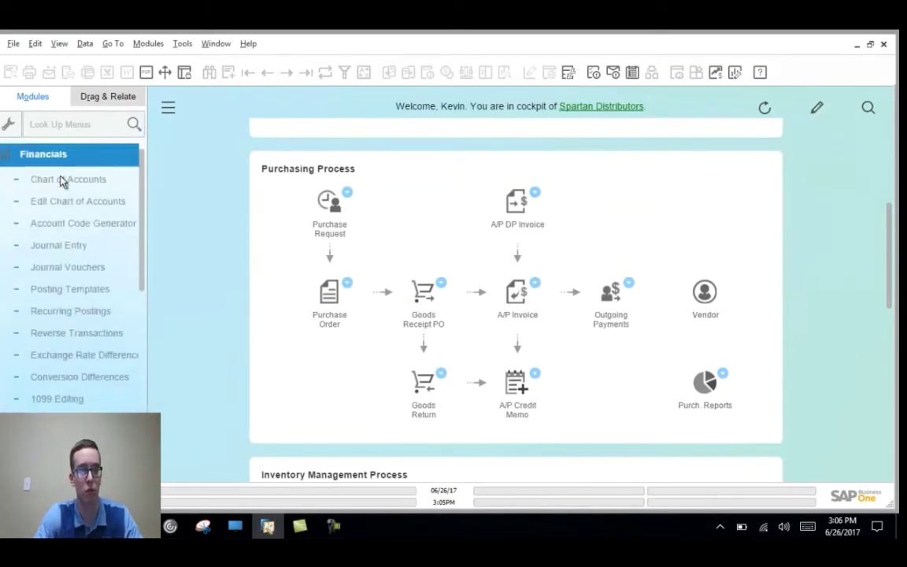
click(73, 244)
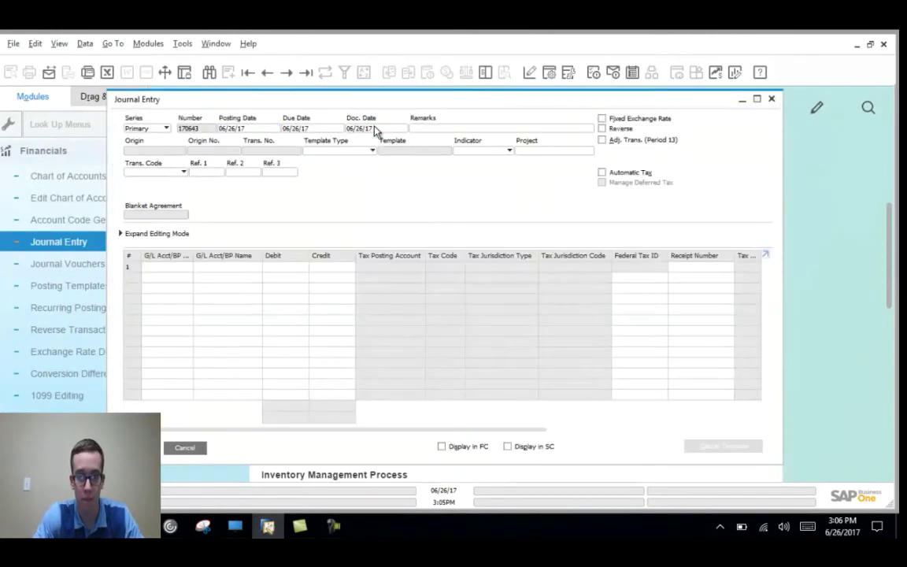
click(267, 74)
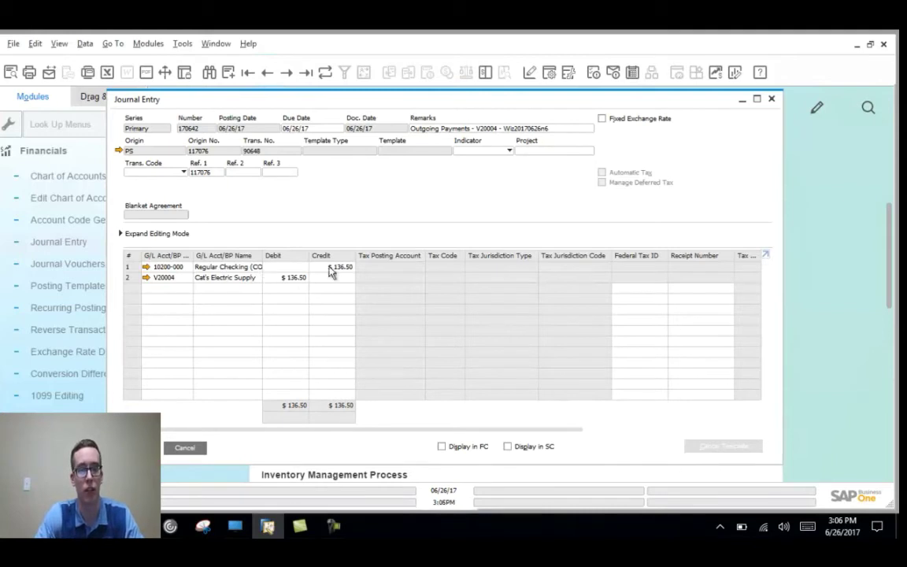
click(269, 73)
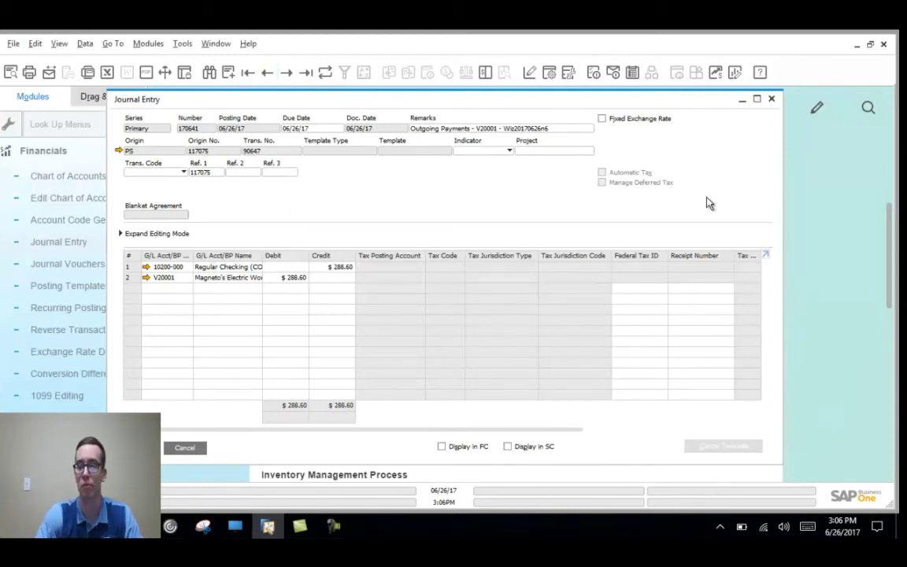
click(771, 101)
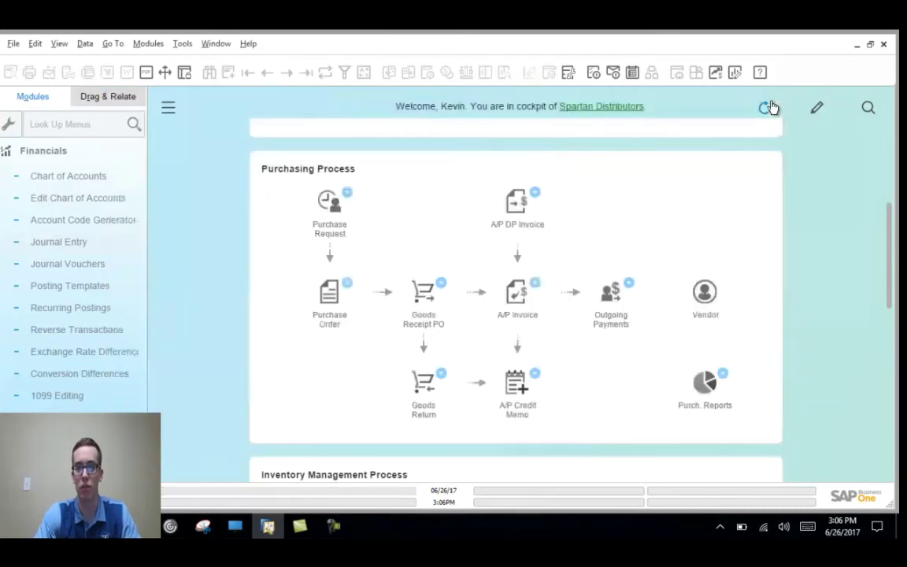
Step: Reopen the Payment Wizard from Banking and load the saved payment run Wiz20170626n5
click(76, 152)
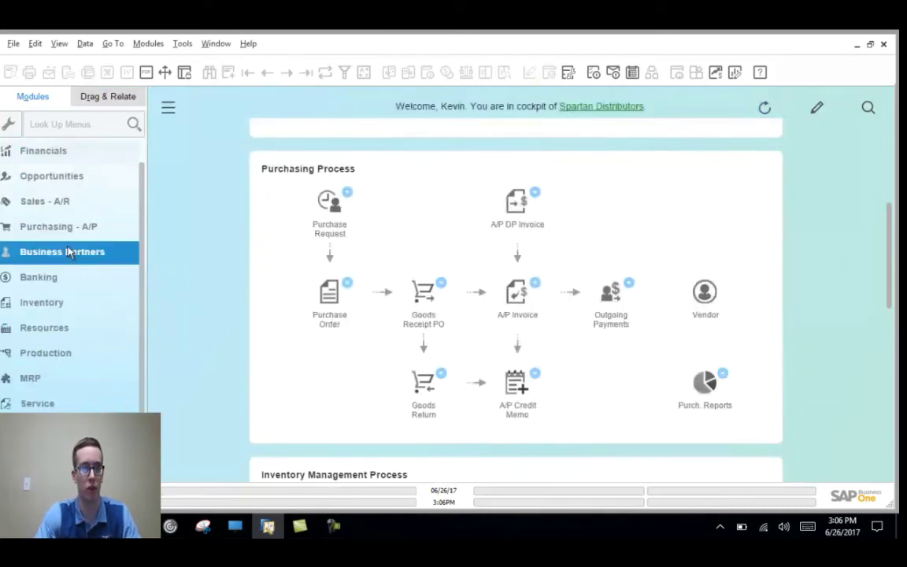
click(65, 278)
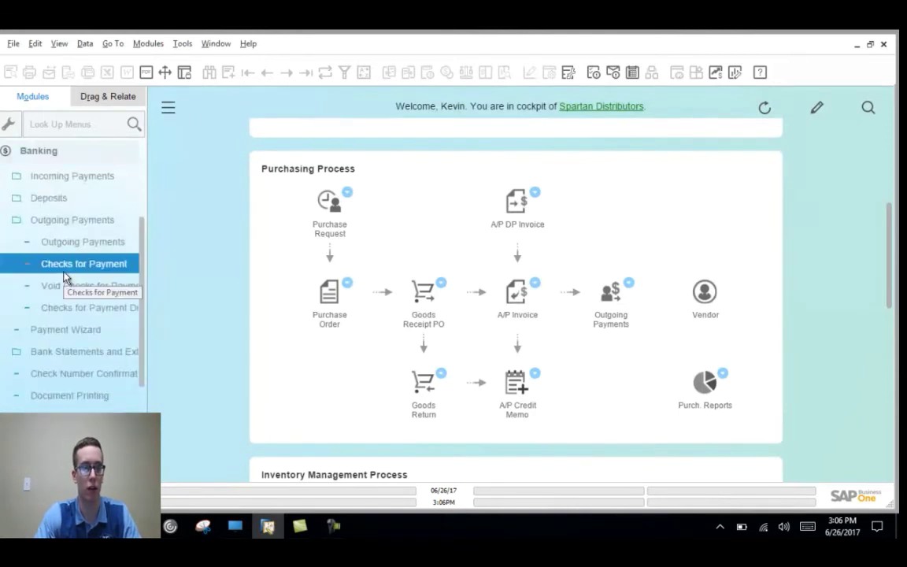
click(79, 330)
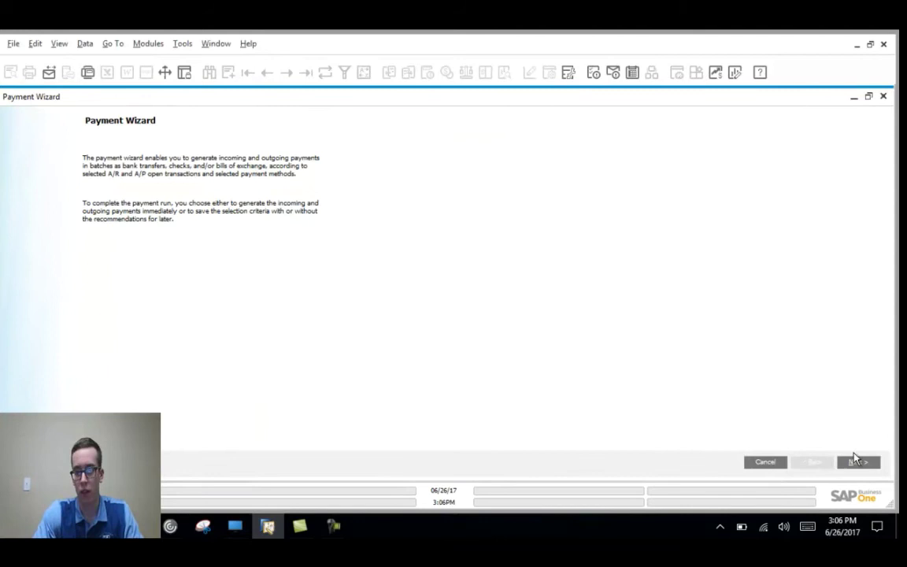
click(857, 461)
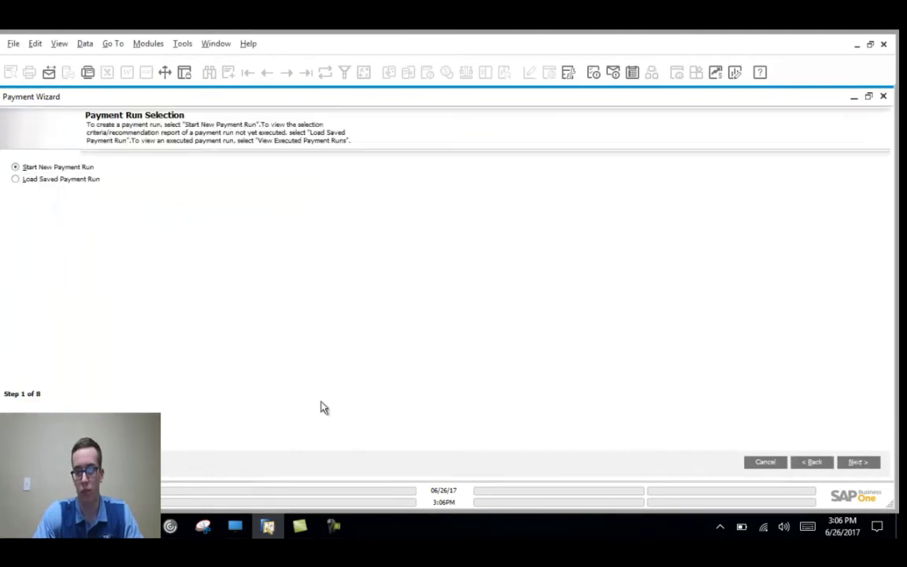
click(15, 180)
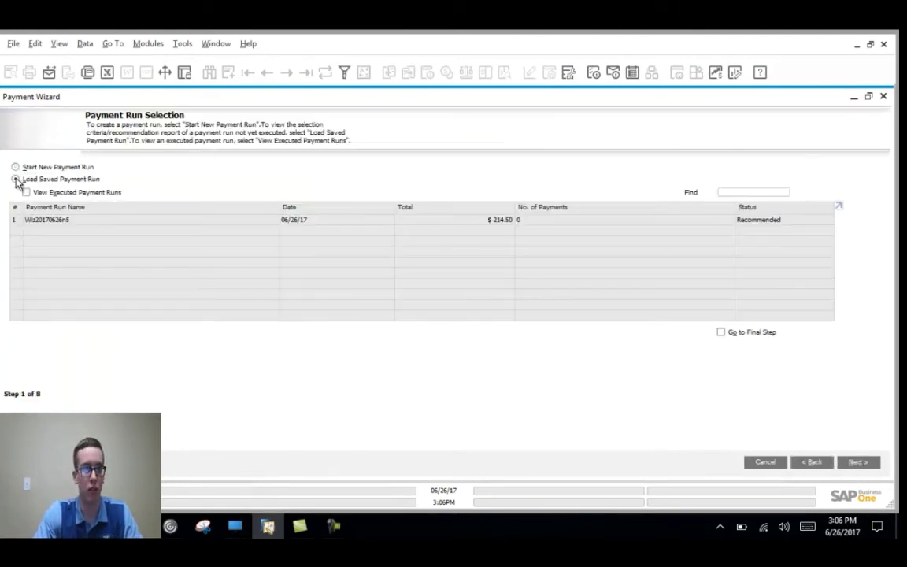
click(15, 221)
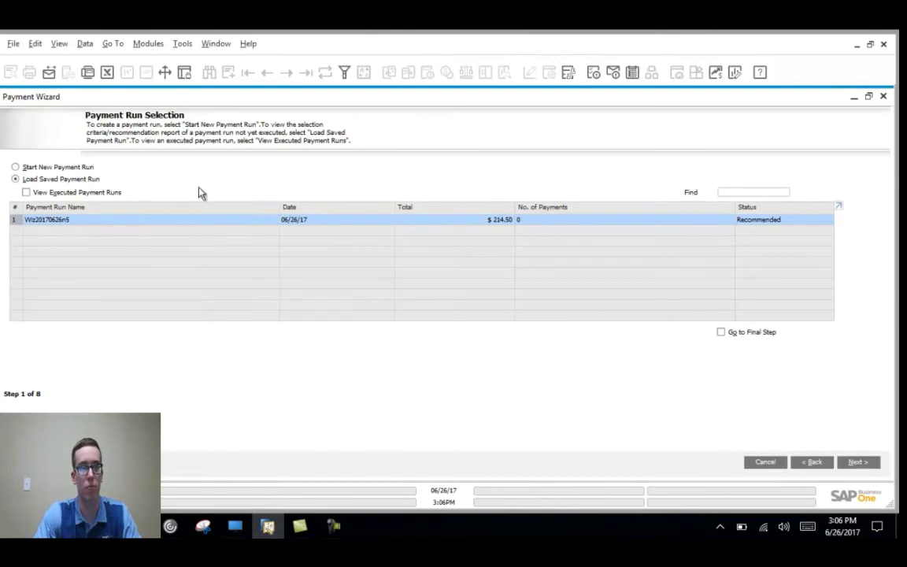
click(856, 462)
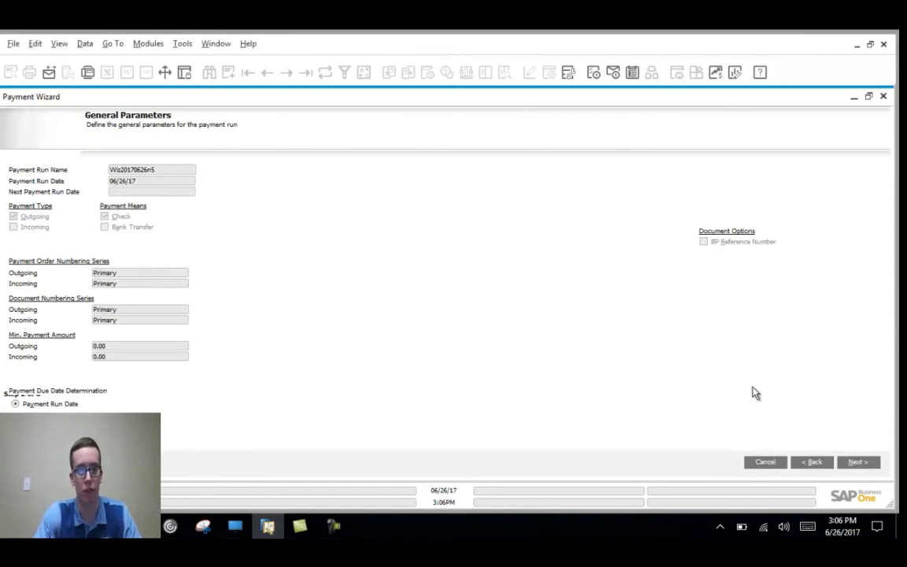
Step: Advance the saved run through its general parameters, vendor selection, document parameters and payment method to the recommendation report
click(863, 462)
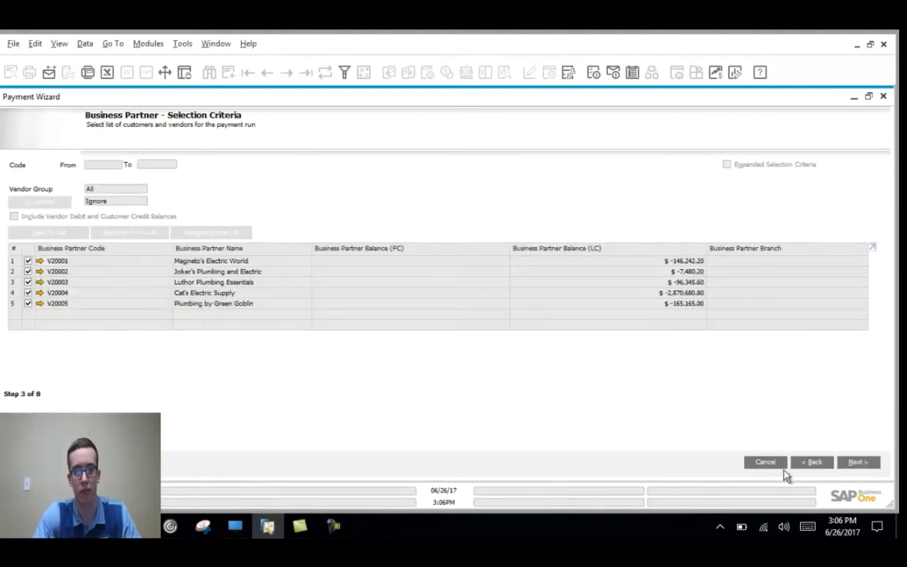
click(862, 464)
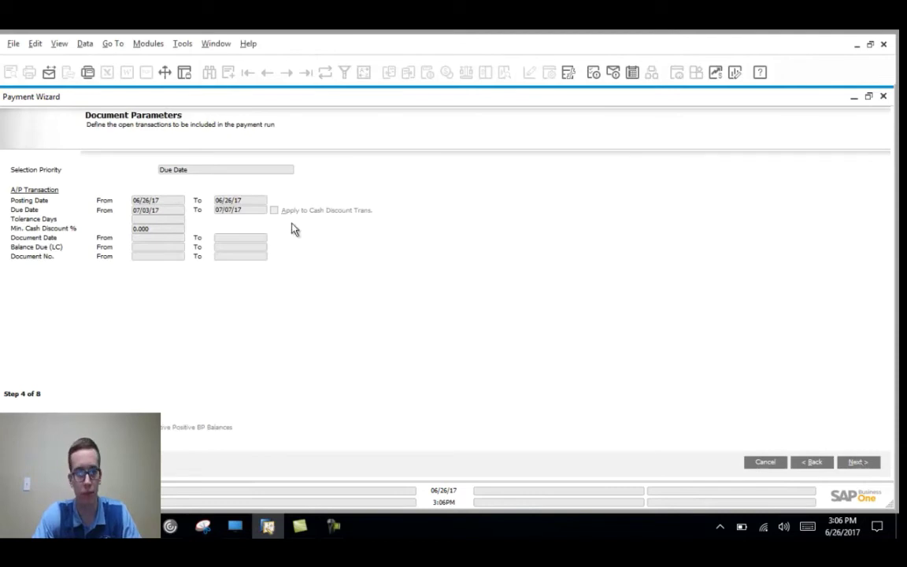
click(858, 462)
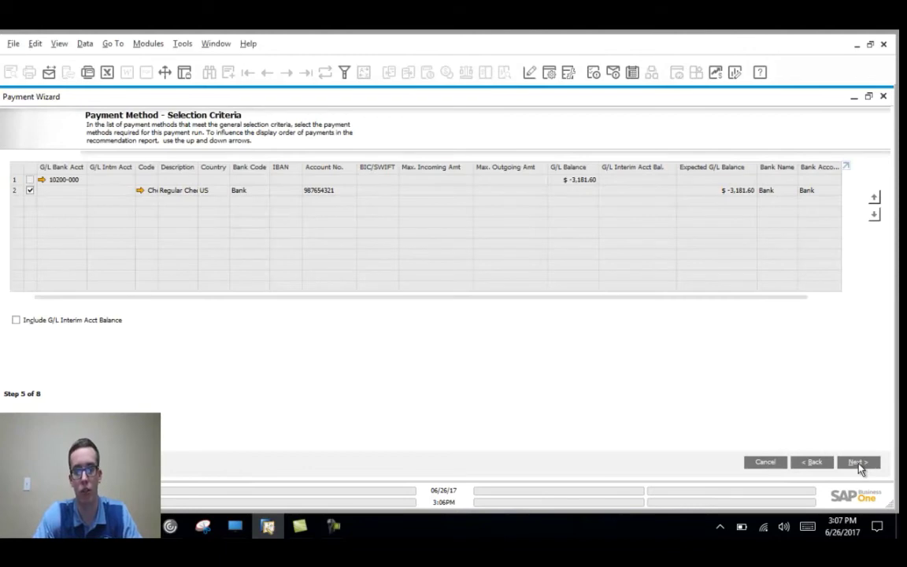
click(858, 462)
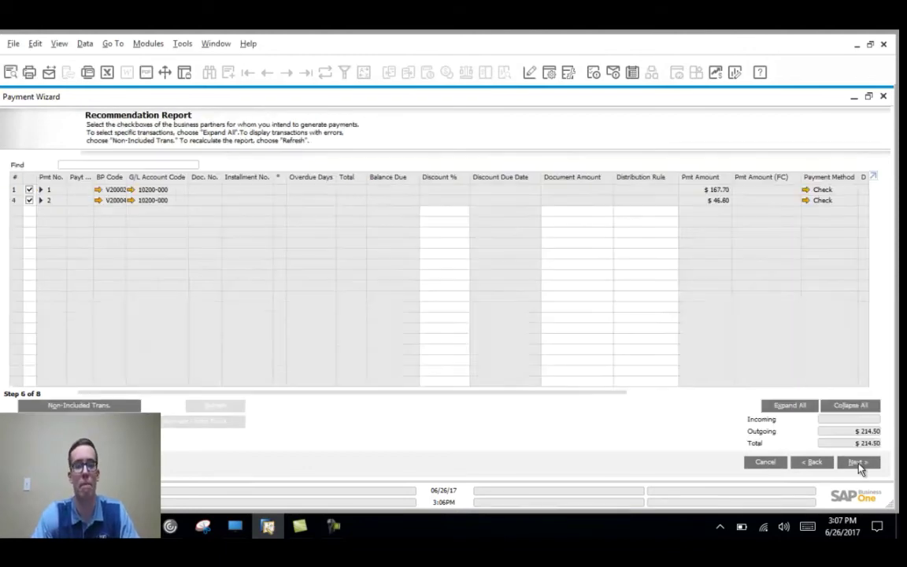
Step: Expand both recommended payments to review their included documents, and proceed to the save options of the saved run
click(40, 189)
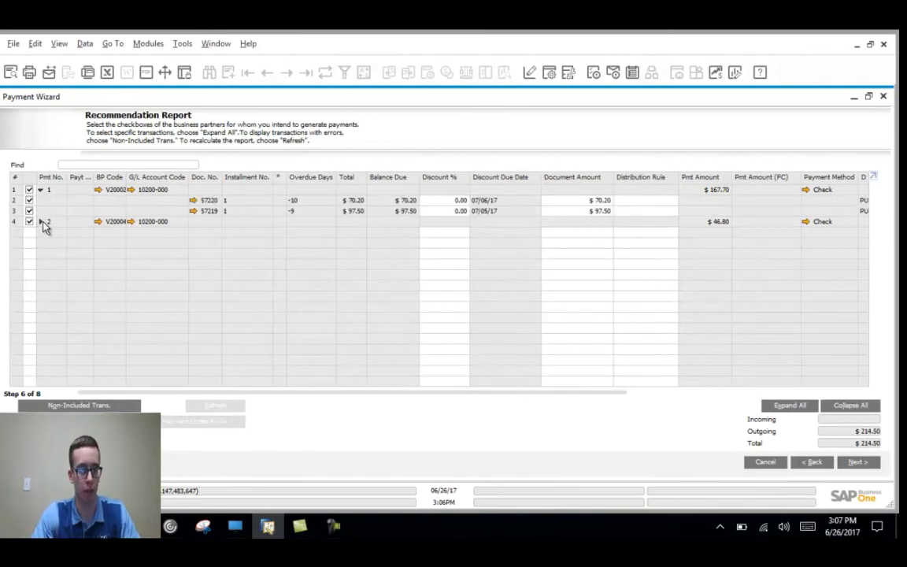
click(41, 221)
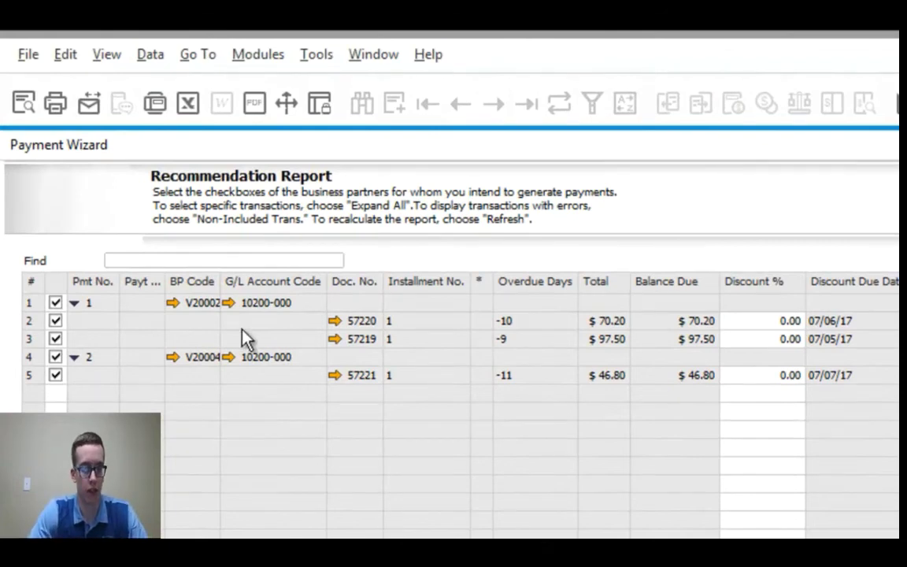
click(55, 321)
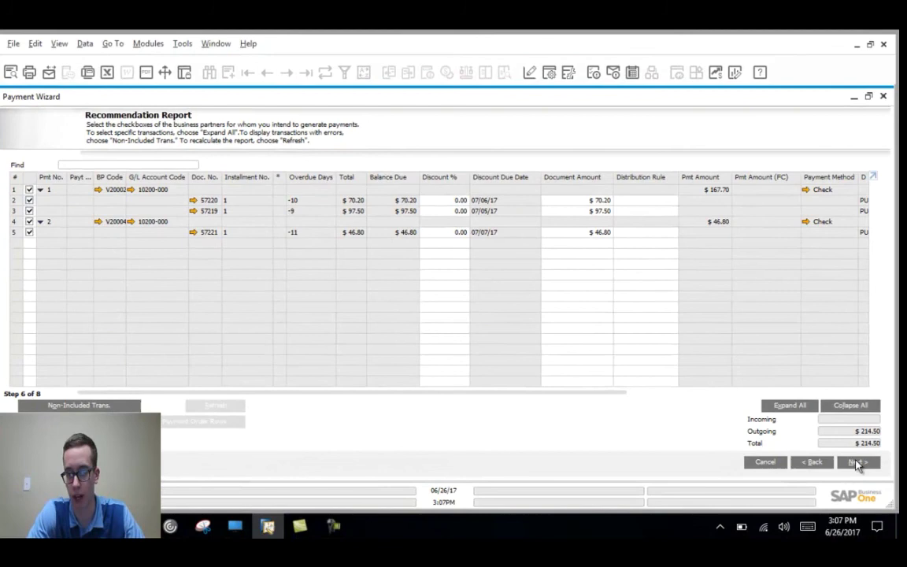
click(857, 463)
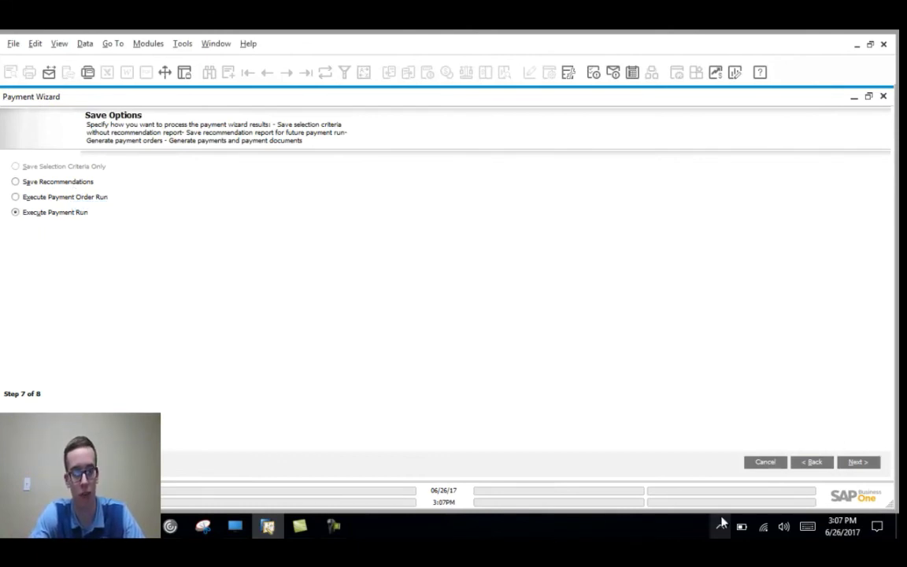
Step: Execute the saved payment run to generate its payment documents, and finish the wizard without printing any reports
click(858, 462)
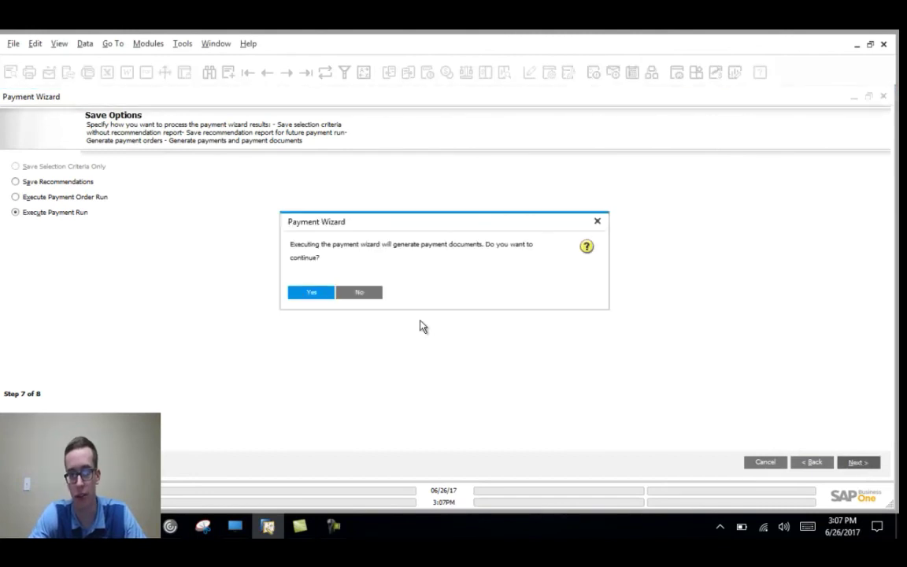
click(313, 292)
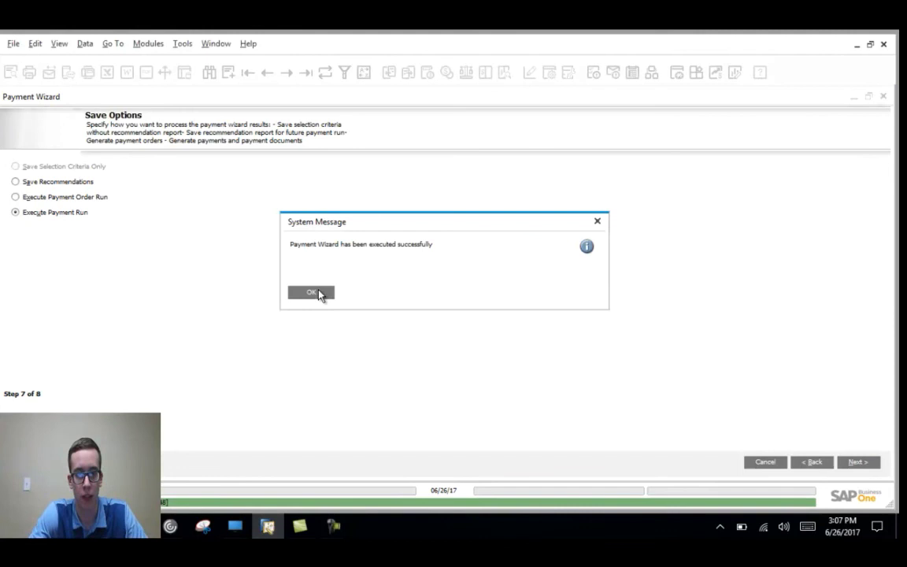
click(312, 292)
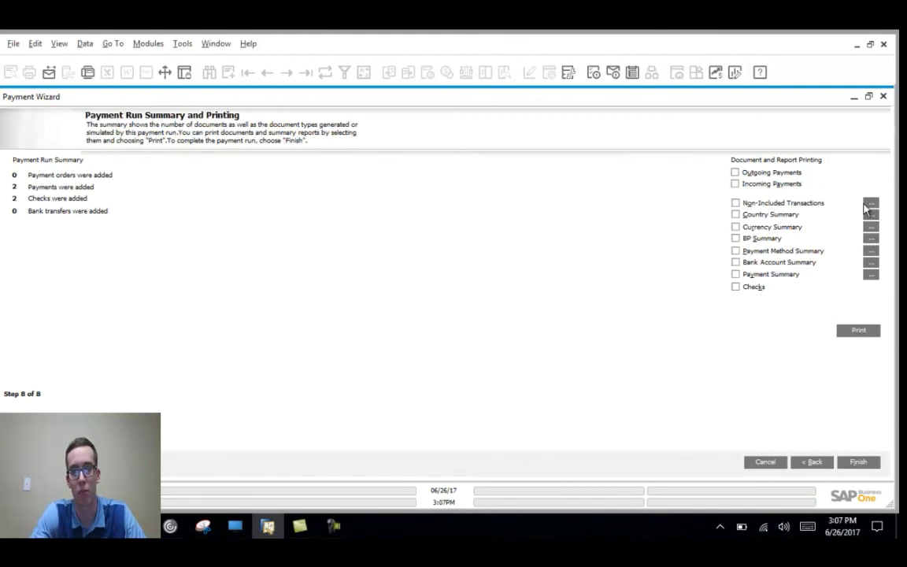
click(856, 463)
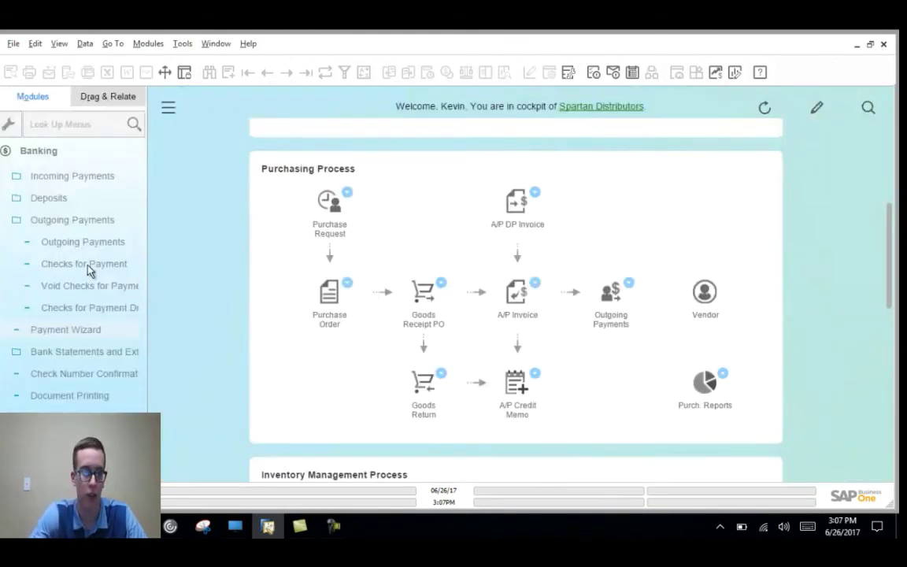
Step: Open the Checks for Payment form in Banking and review the two most recent checks
click(111, 264)
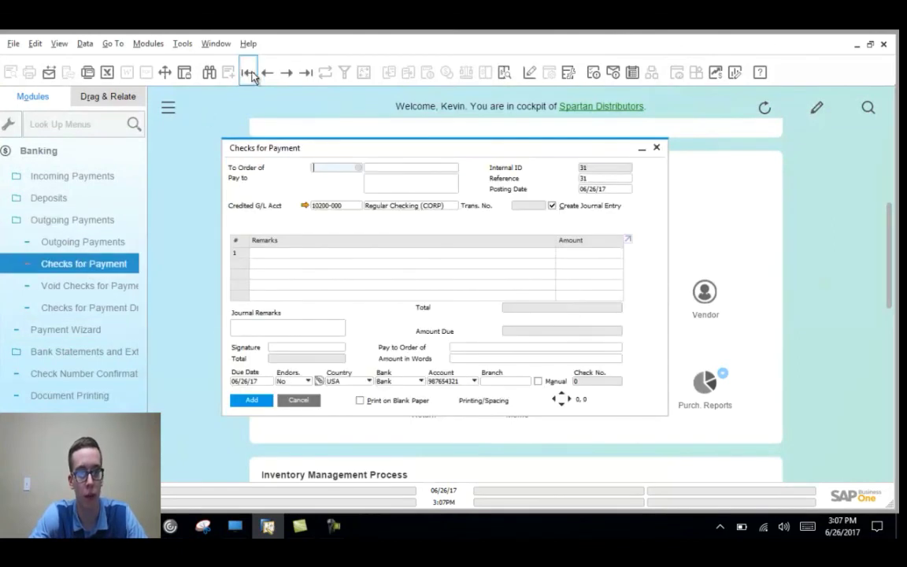
click(265, 75)
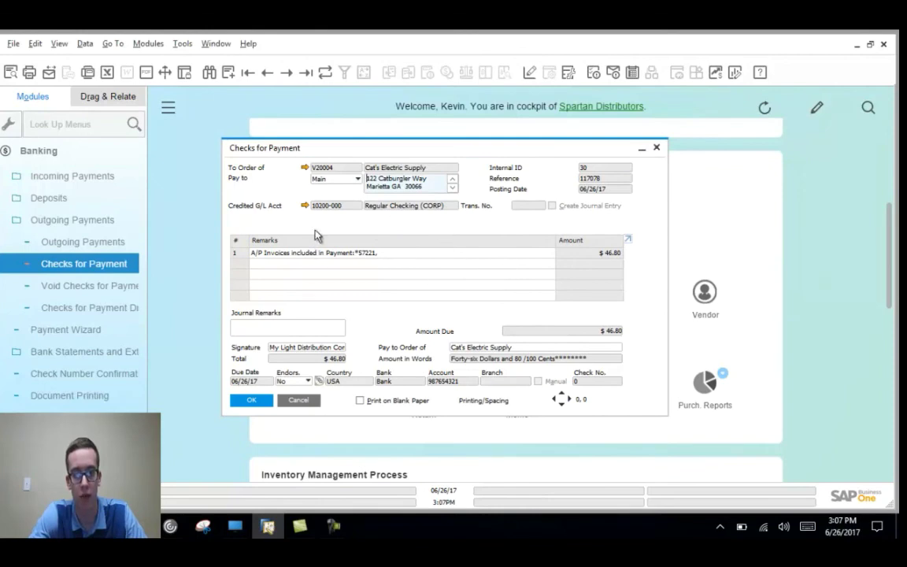
click(268, 73)
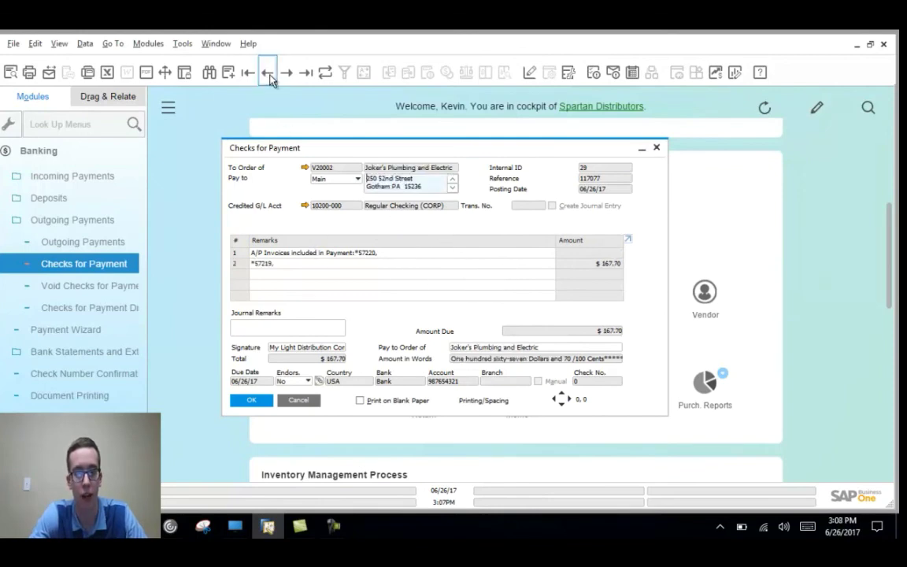